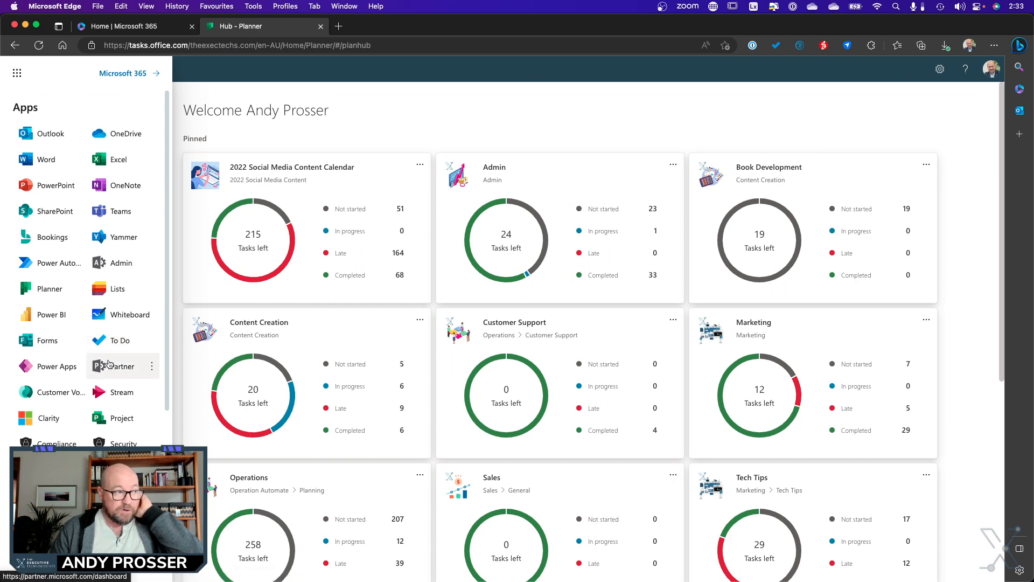
# - Open the Content Creation plan from the Planner hub and expand the completed tasks in the Speaking bucket
pyautogui.click(46, 291)
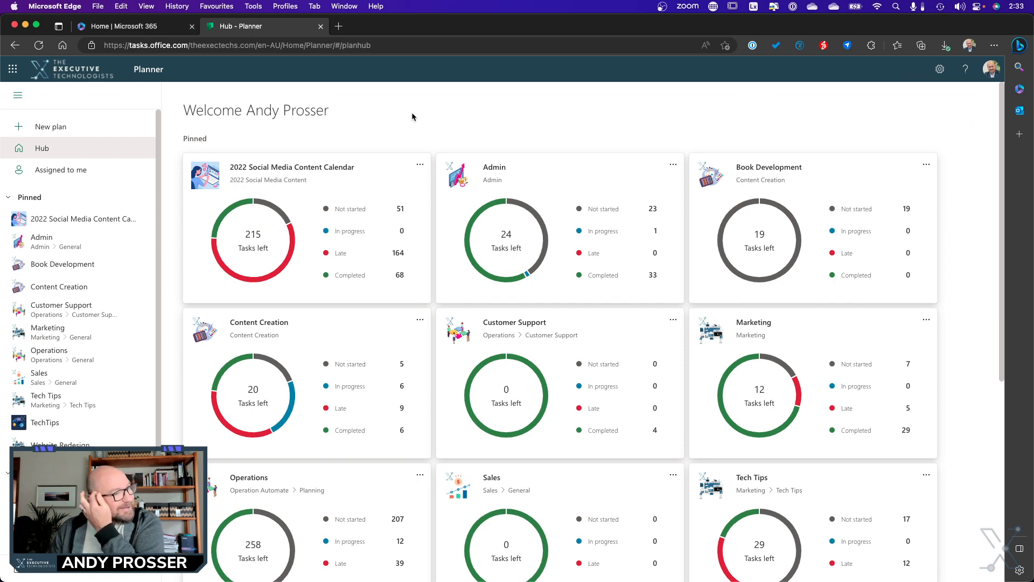
pyautogui.scroll(-3, 523, 249)
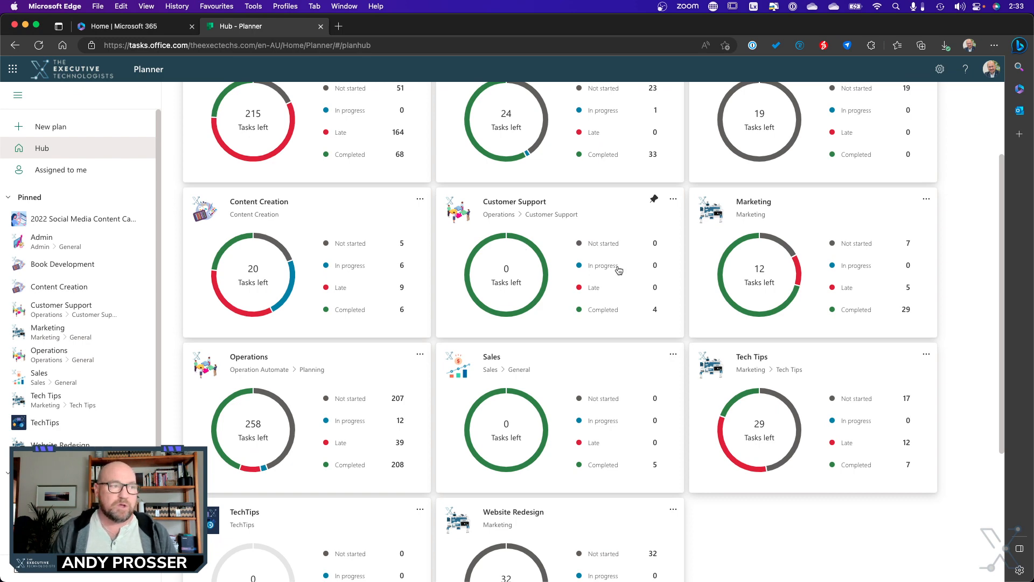
pyautogui.scroll(3, 685, 324)
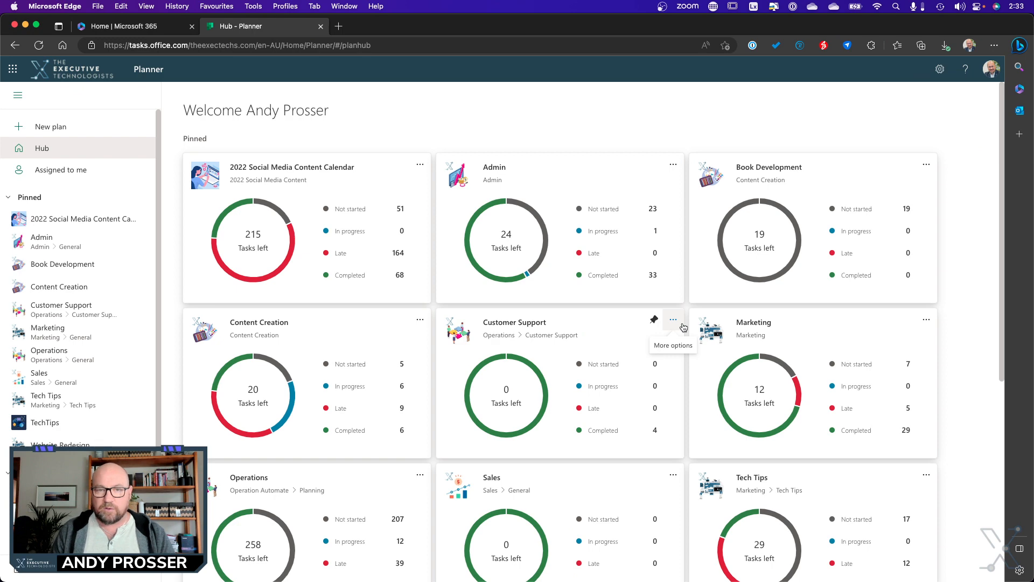
pyautogui.click(255, 323)
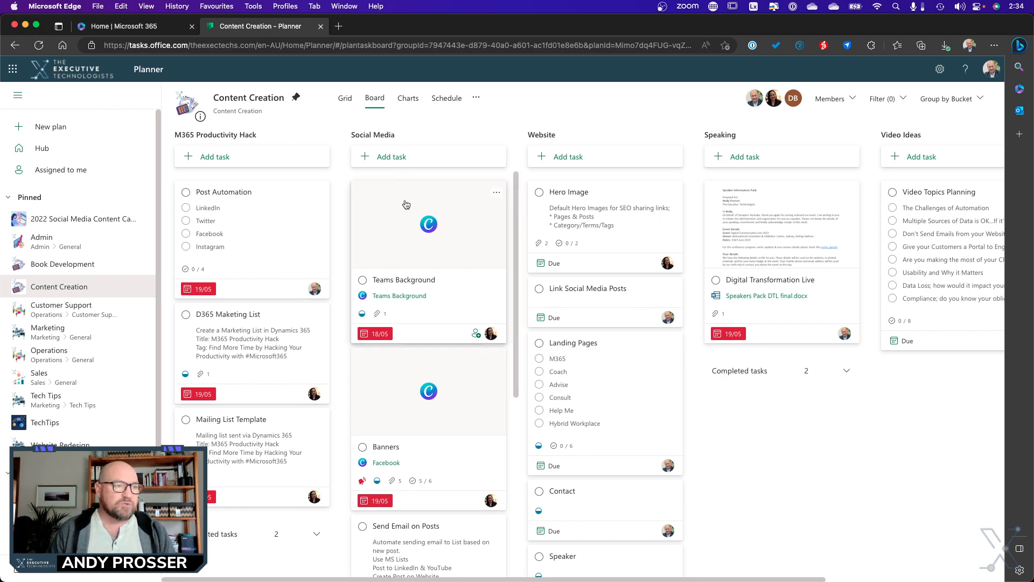
pyautogui.moveTo(408, 206); pyautogui.dragTo(483, 224)
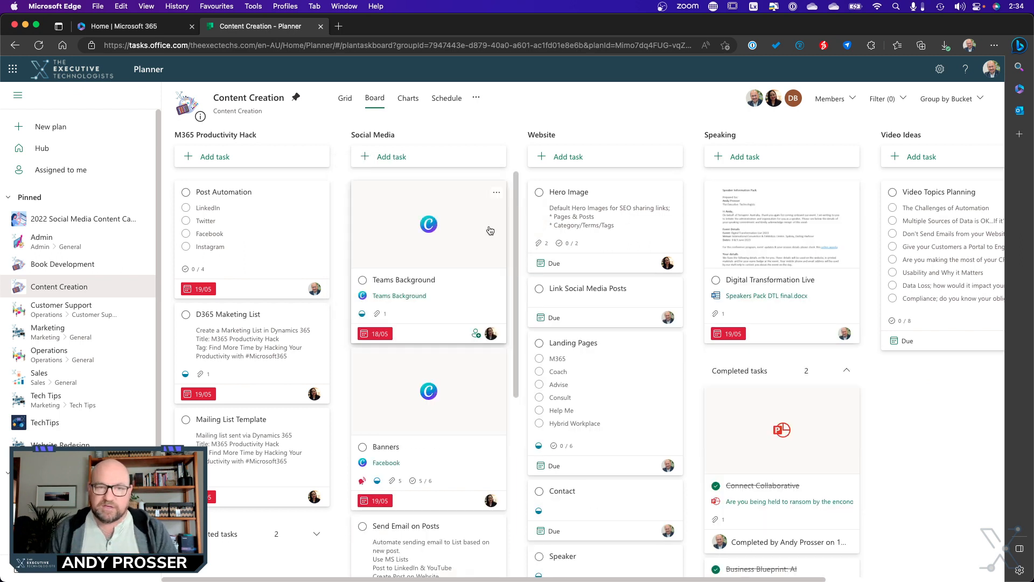
# - Show the plan's tasks as a grid and assign the Speaker task to the first suggested team member
pyautogui.moveTo(771, 102)
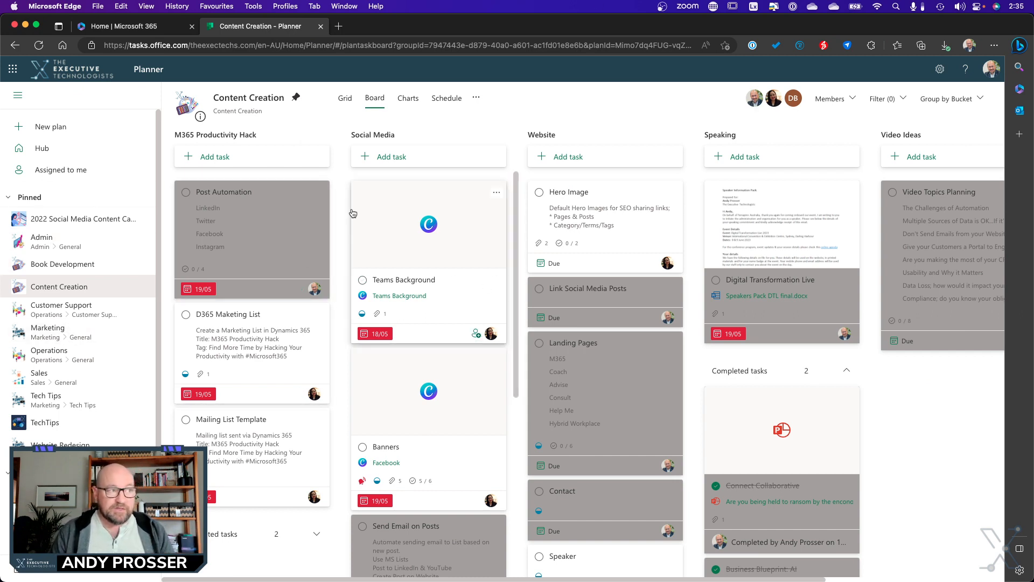
pyautogui.click(337, 104)
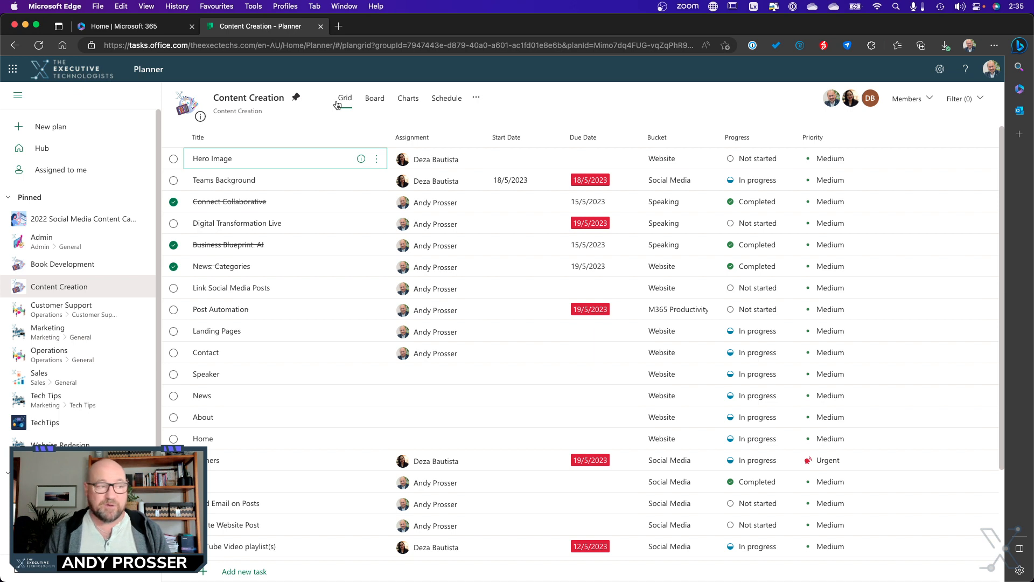
pyautogui.click(450, 377)
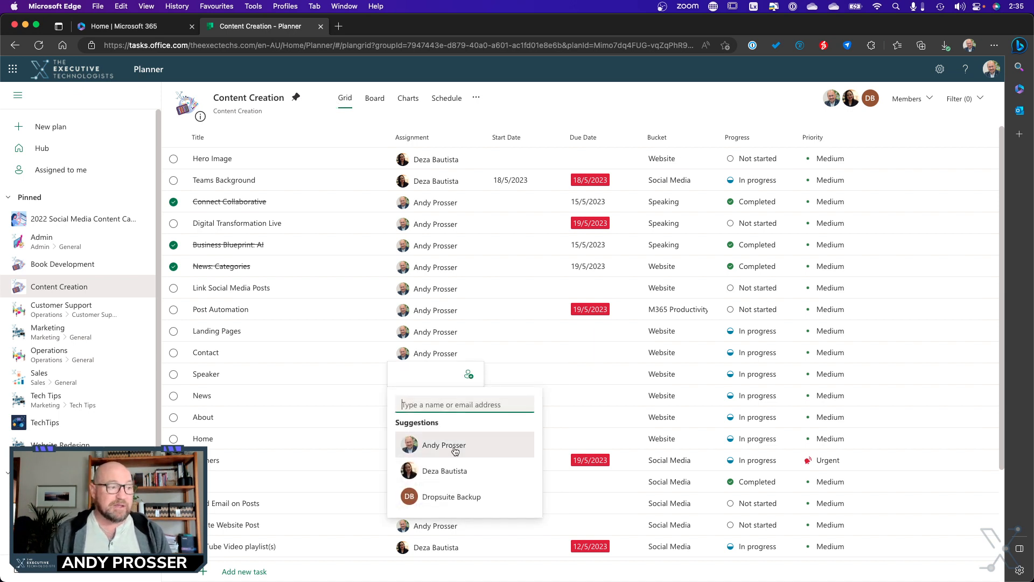
pyautogui.click(469, 443)
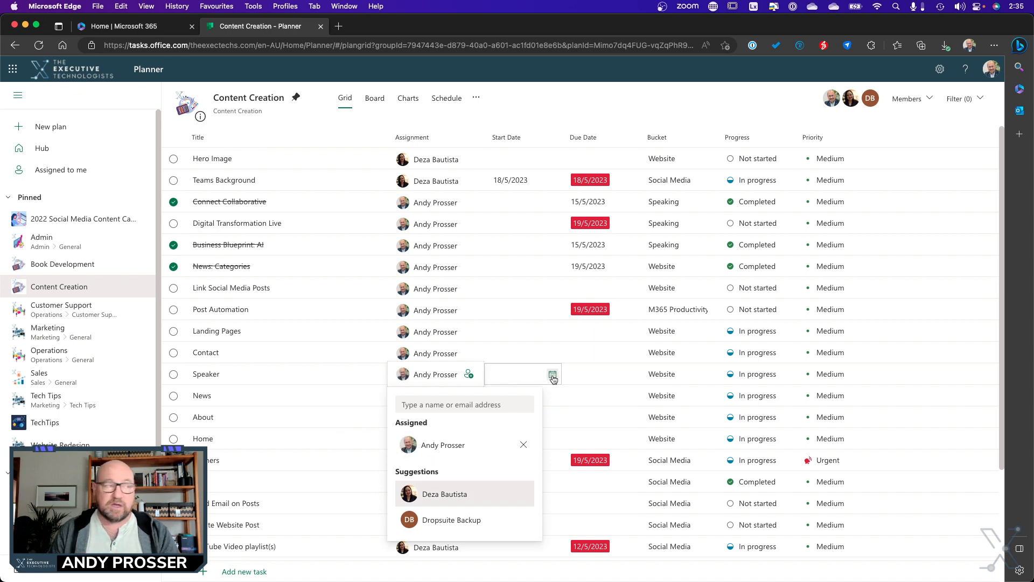
# - Return to the board view and add a task named Test to the M365 Productivity Hack bucket
pyautogui.click(370, 98)
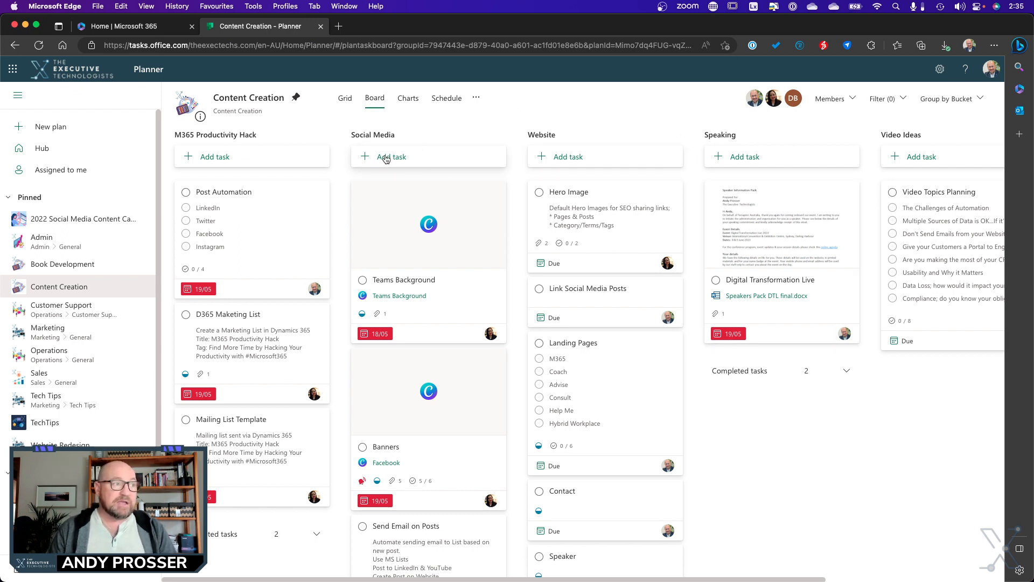
pyautogui.click(236, 161)
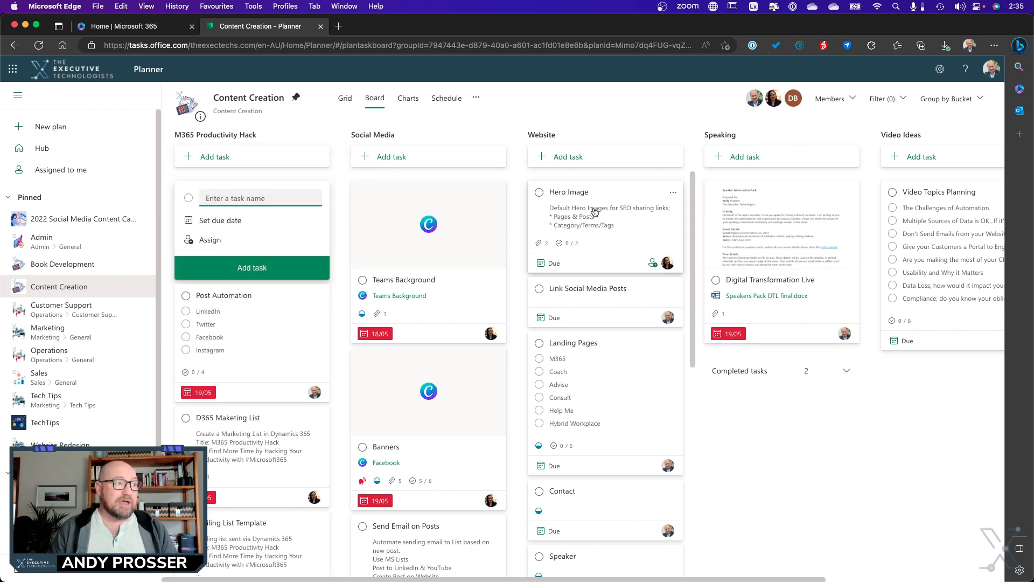
pyautogui.write('TGest')
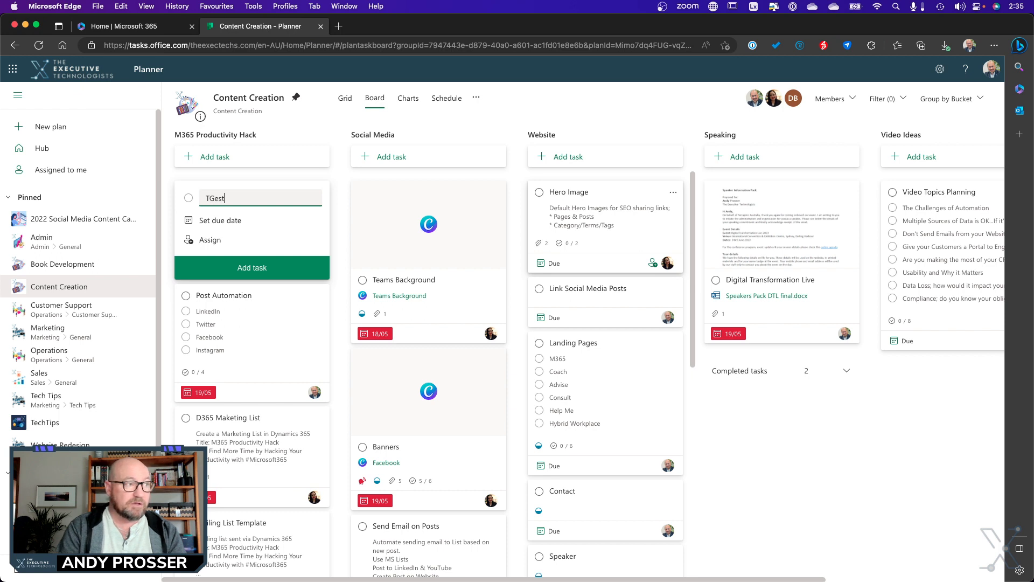
pyautogui.press('BackSpace')
pyautogui.press('BackSpace')
pyautogui.press('BackSpace')
pyautogui.press('BackSpace')
pyautogui.press('BackSpace')
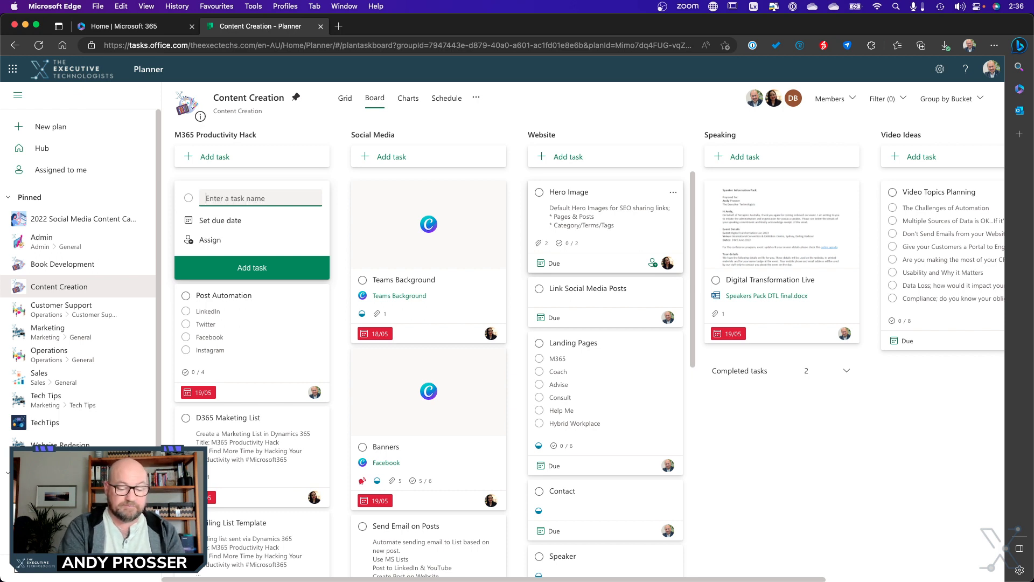
pyautogui.write('Test')
pyautogui.press('Return')
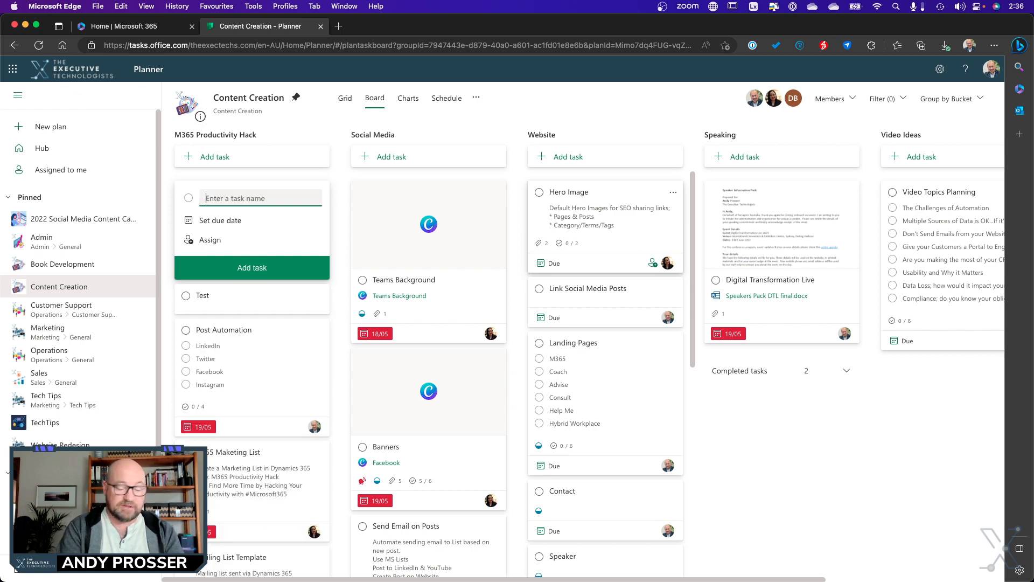
# - Add a task named Demo to the M365 Productivity Hack bucket and close the new-task form
pyautogui.write('Demo')
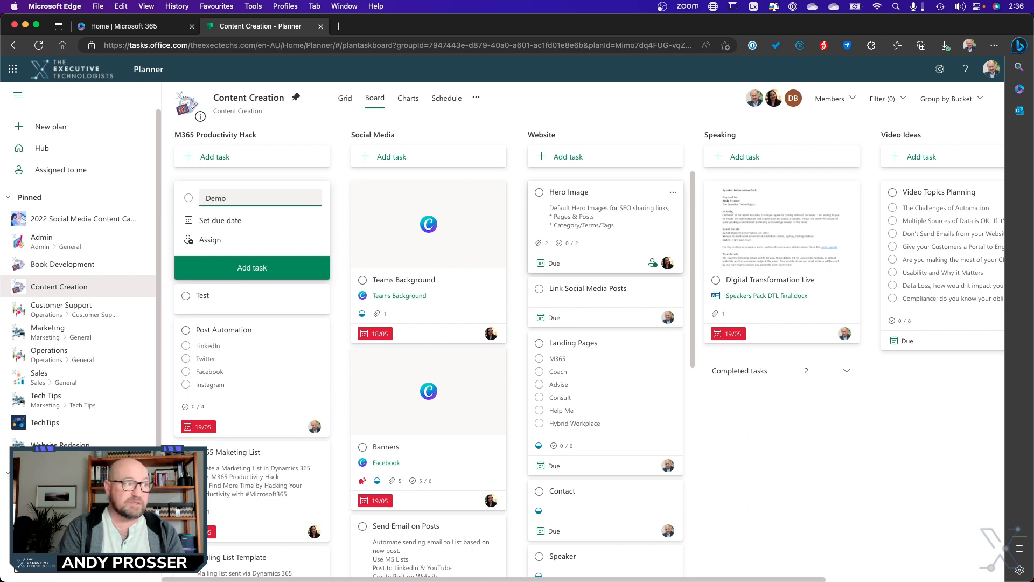
pyautogui.press('Return')
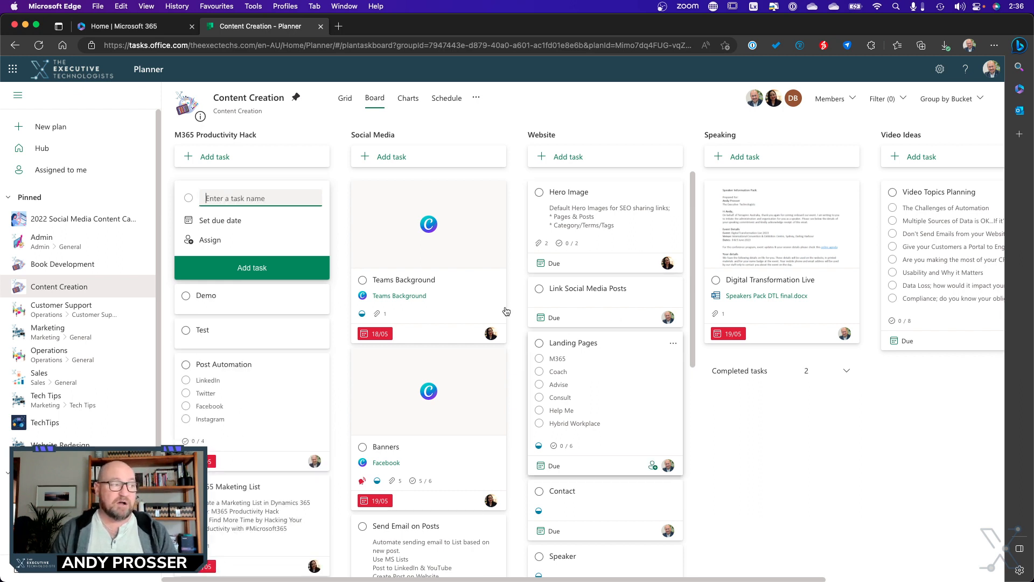
pyautogui.press('Escape')
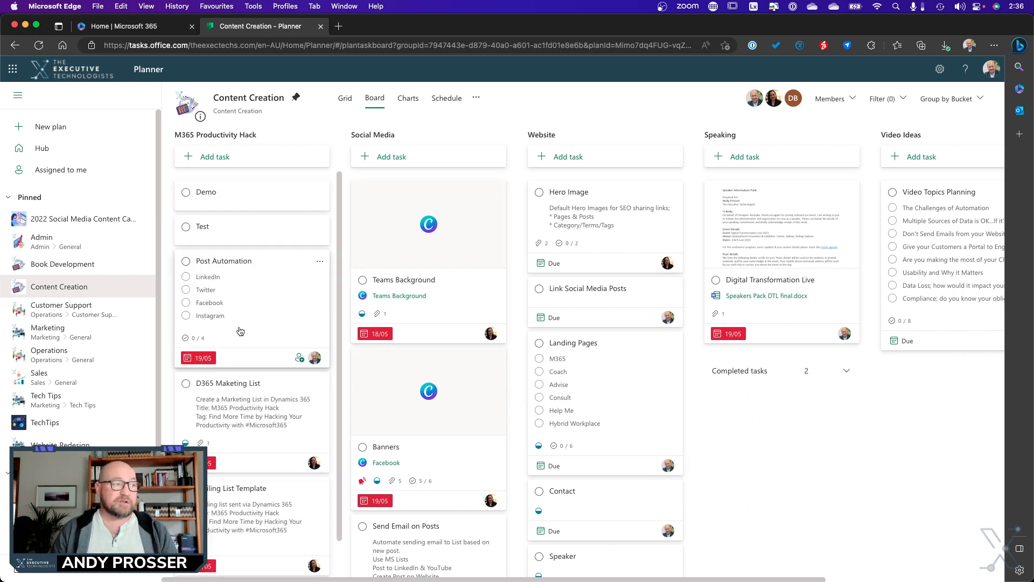
# - Open the Test task and review its available labels, buckets, assignees, progress states and priorities
pyautogui.click(232, 225)
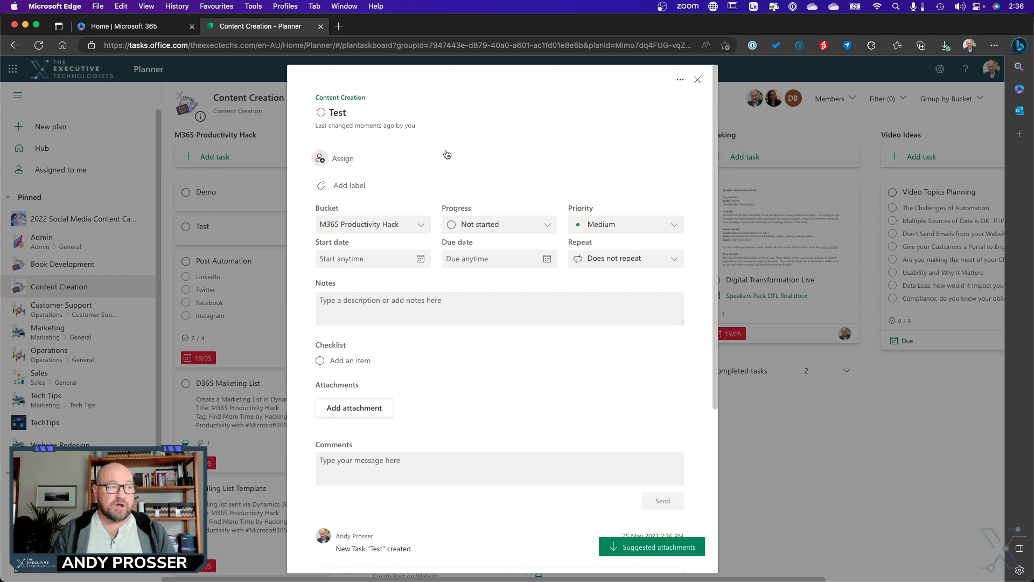
pyautogui.click(337, 187)
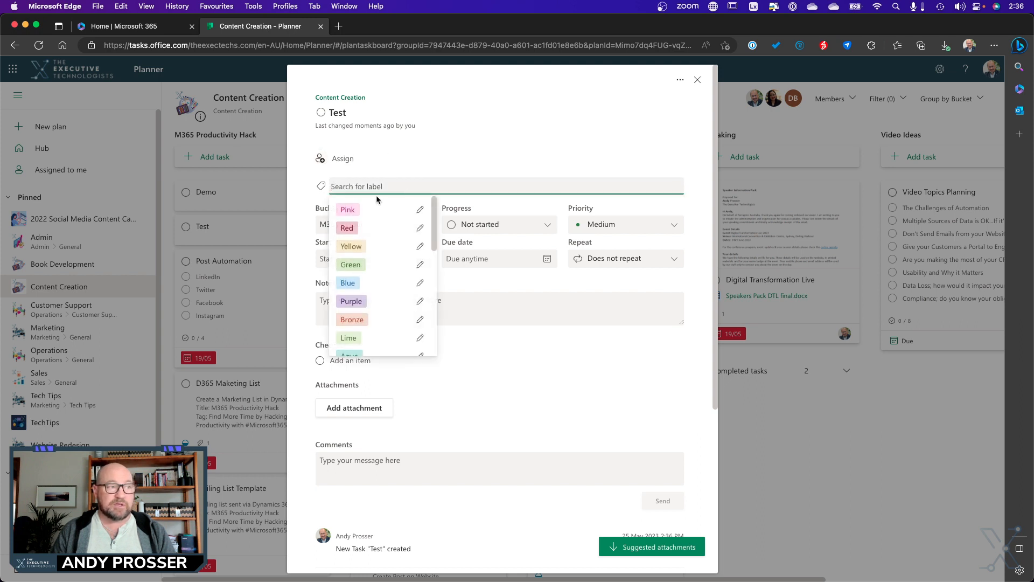
pyautogui.scroll(-5, 398, 269)
pyautogui.click(545, 360)
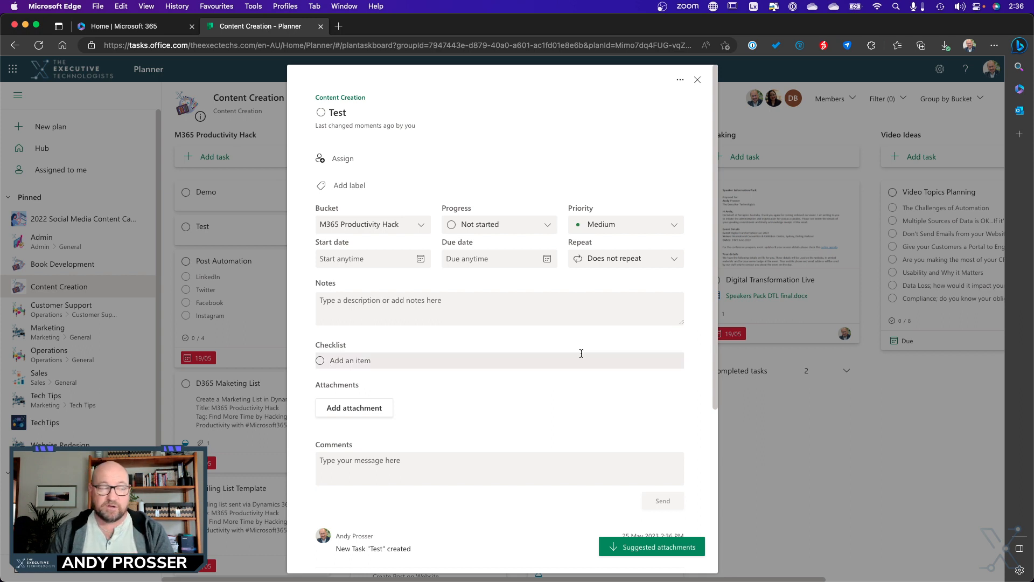
pyautogui.click(413, 231)
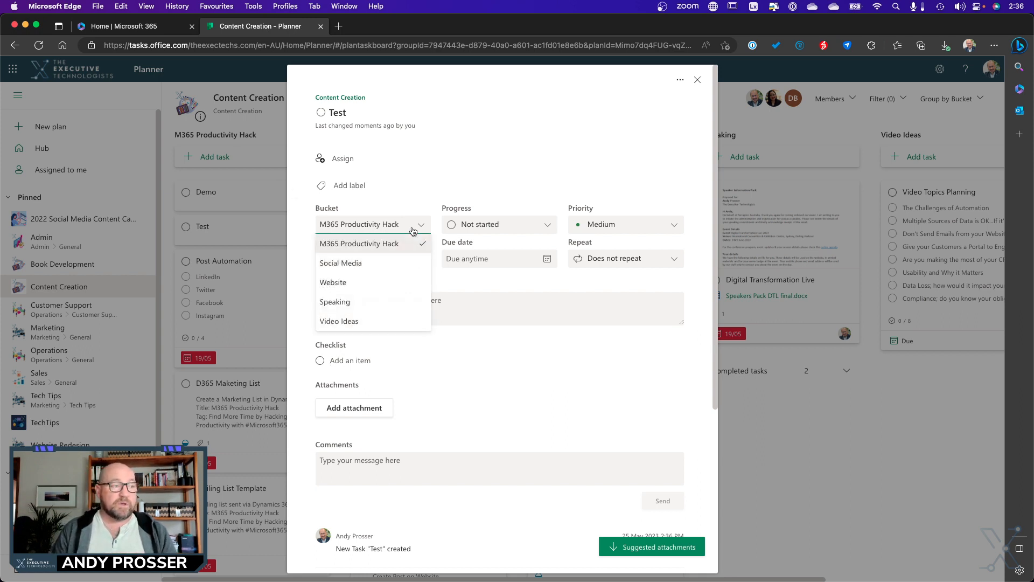
pyautogui.click(506, 171)
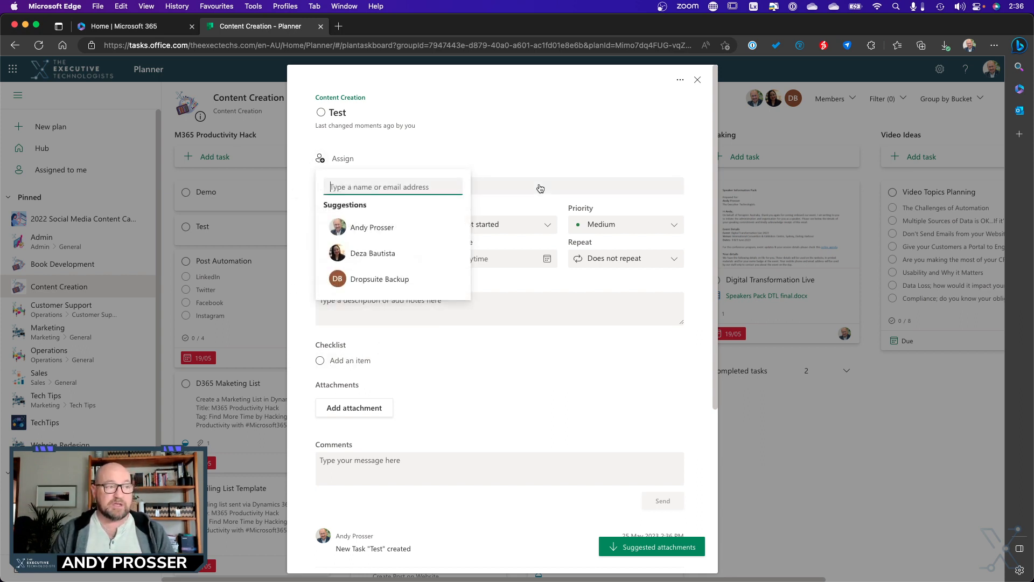
pyautogui.click(548, 225)
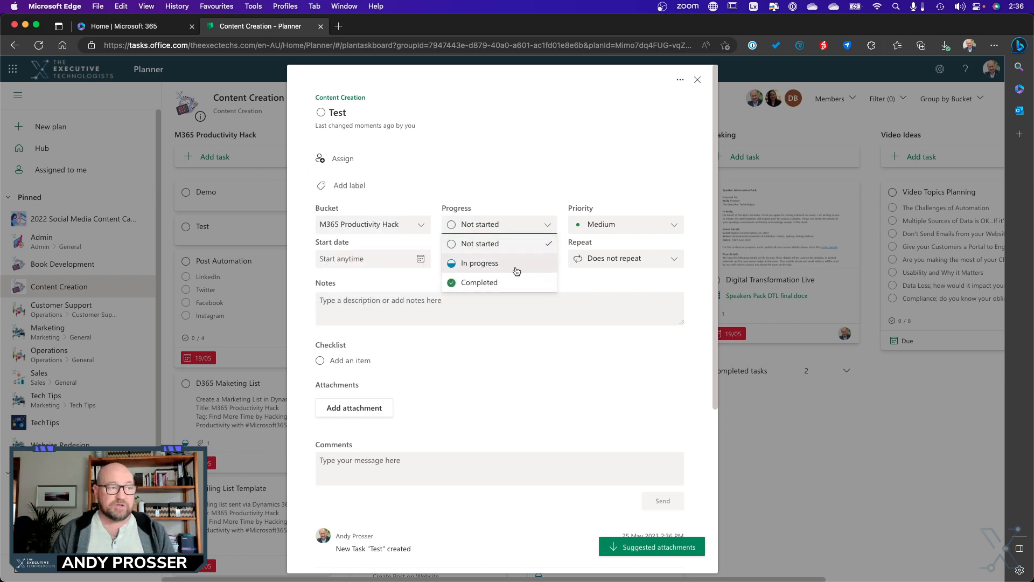
pyautogui.click(645, 229)
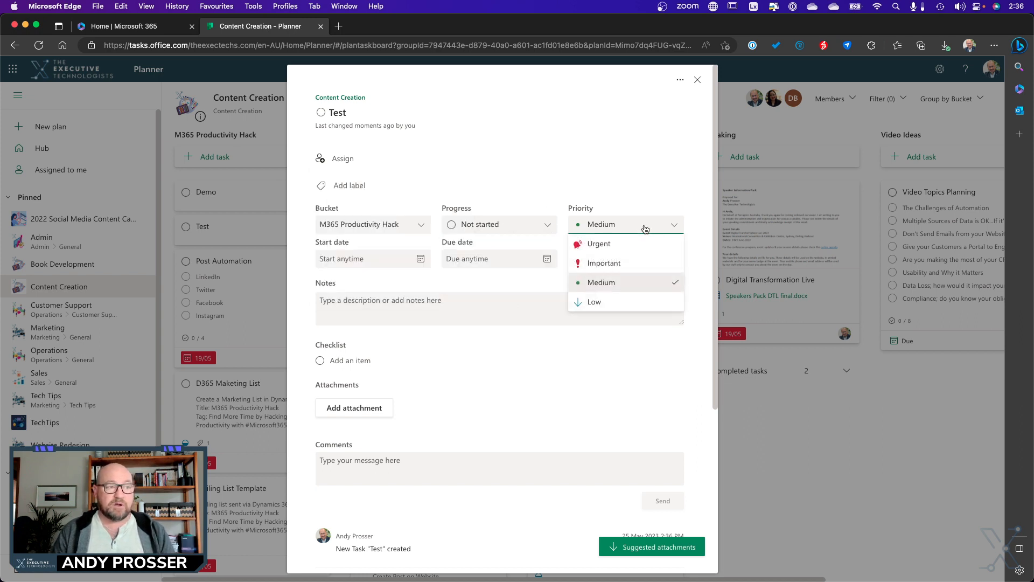
# - Review the Test task's start and due date calendars, attachment sources and comment box, and close its details
pyautogui.click(372, 258)
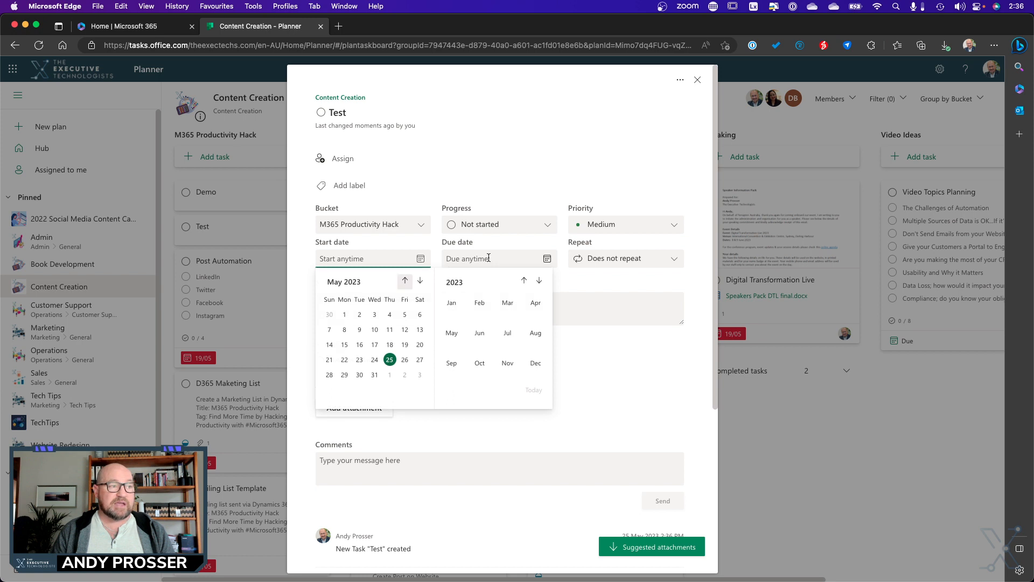
pyautogui.click(447, 261)
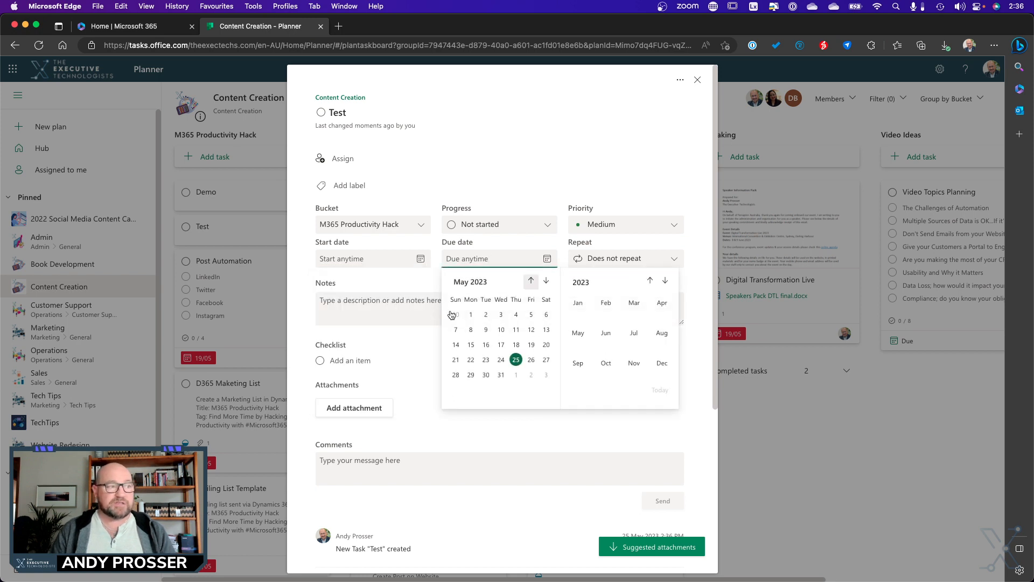
pyautogui.press('Escape')
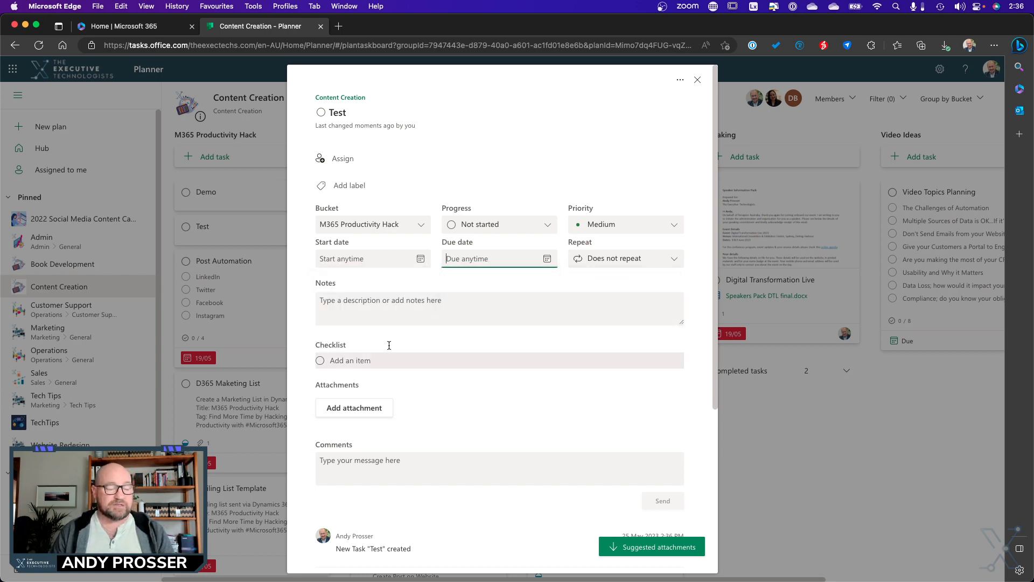
pyautogui.click(345, 415)
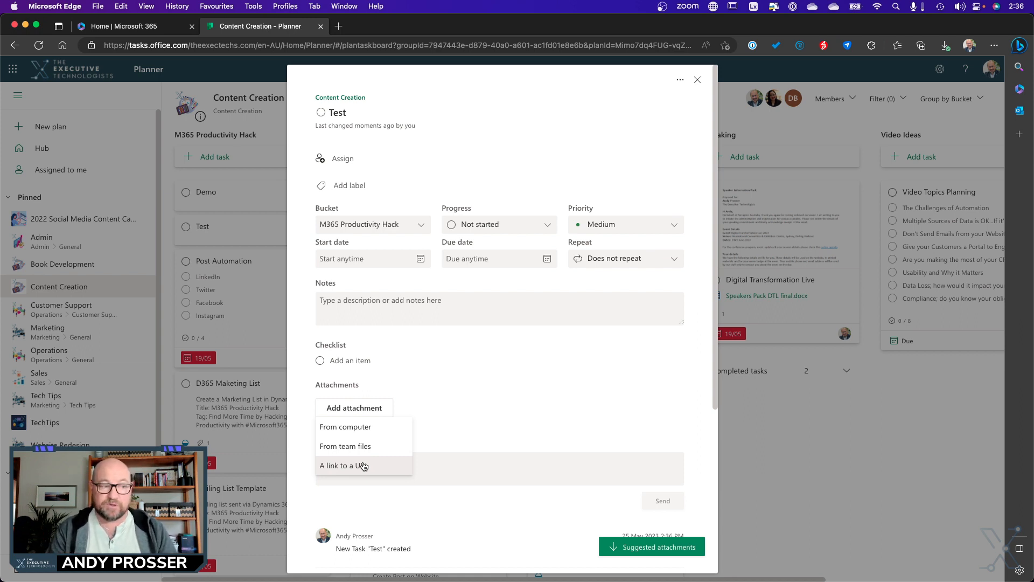
pyautogui.click(502, 511)
pyautogui.click(483, 464)
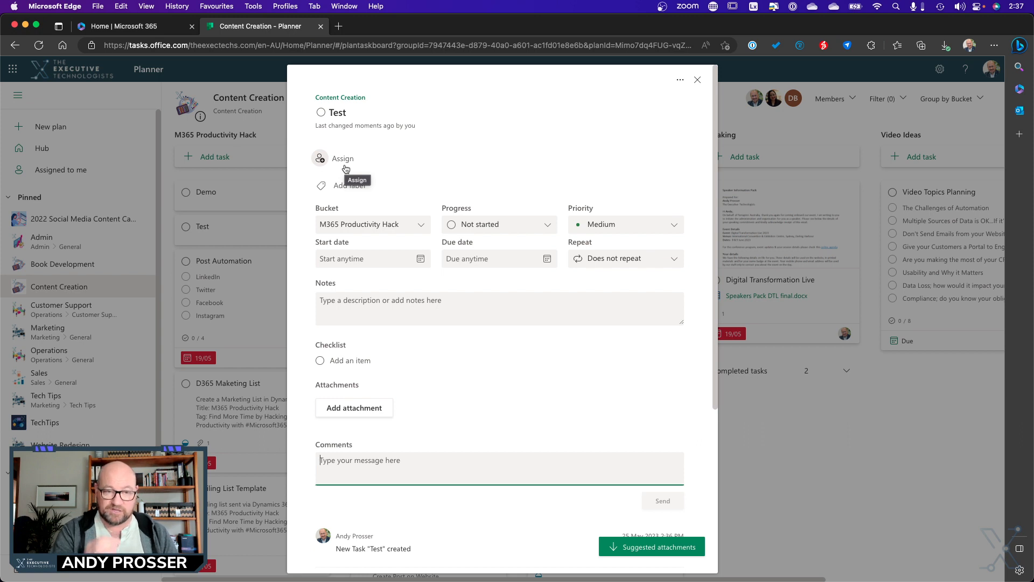
pyautogui.click(698, 81)
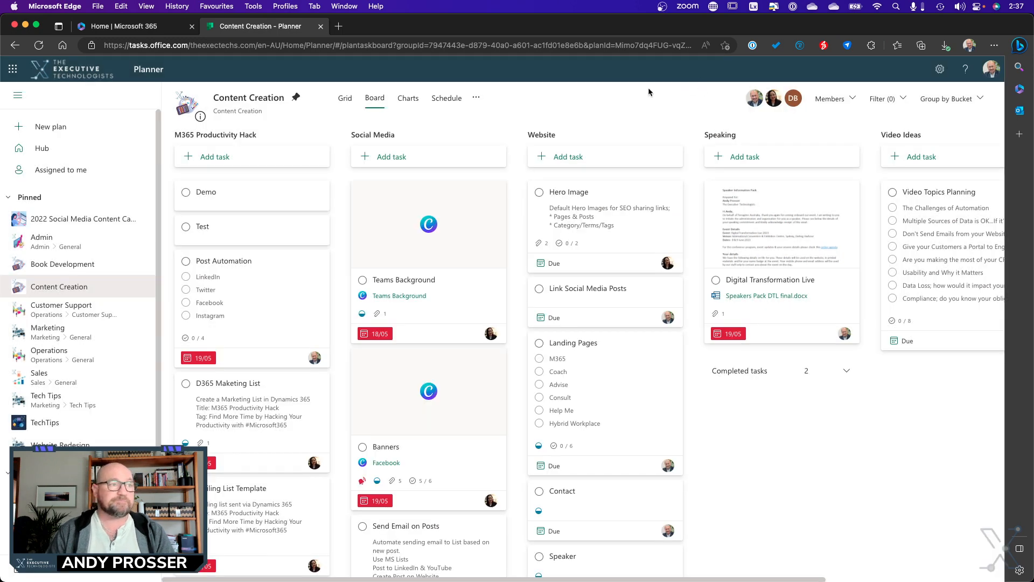
# - Show the plan's charts and examine the task breakdown by status, bucket, priority and member
pyautogui.click(412, 101)
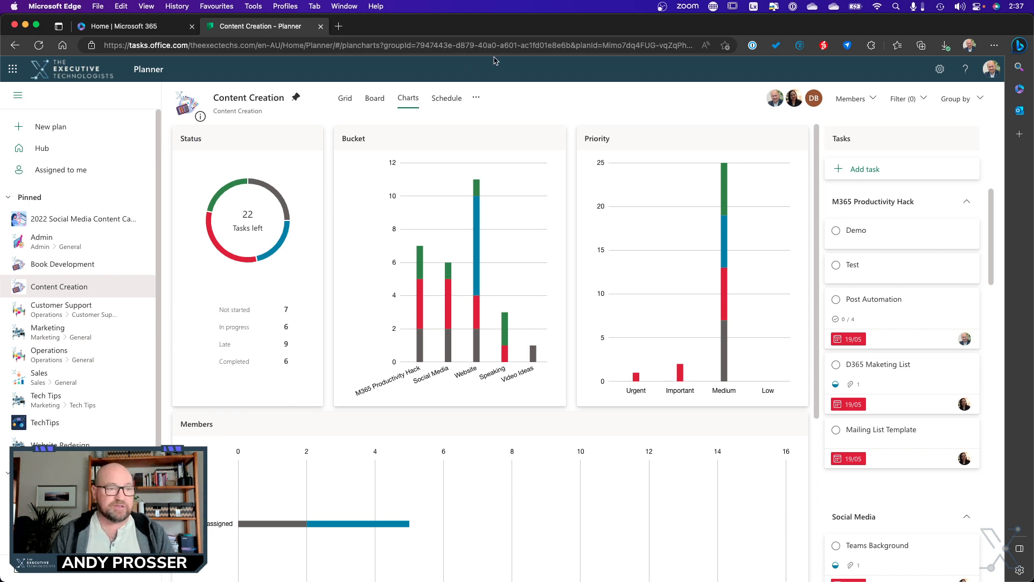
pyautogui.scroll(-6, 887, 389)
pyautogui.scroll(-4, 497, 407)
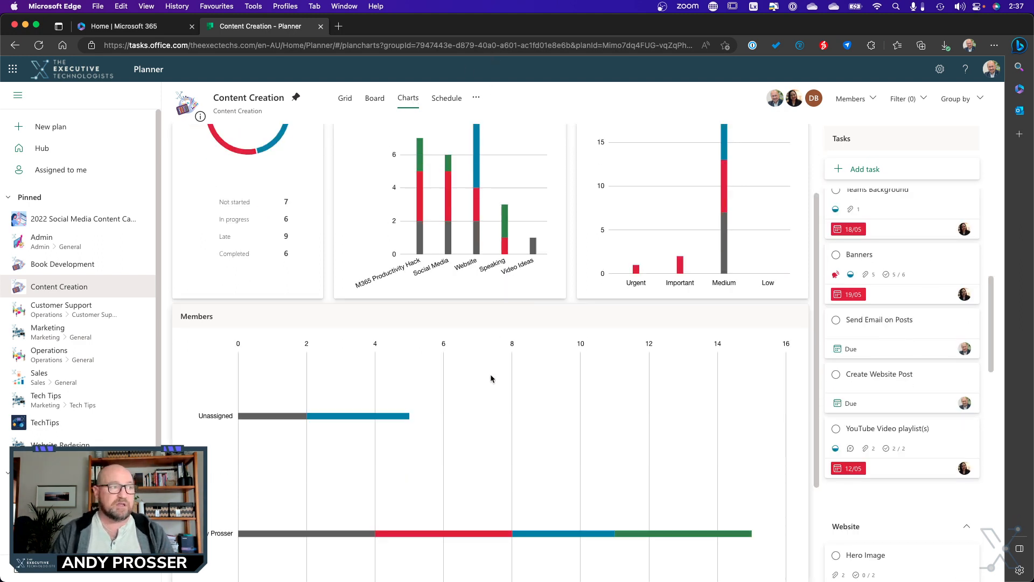
pyautogui.scroll(-2, 448, 325)
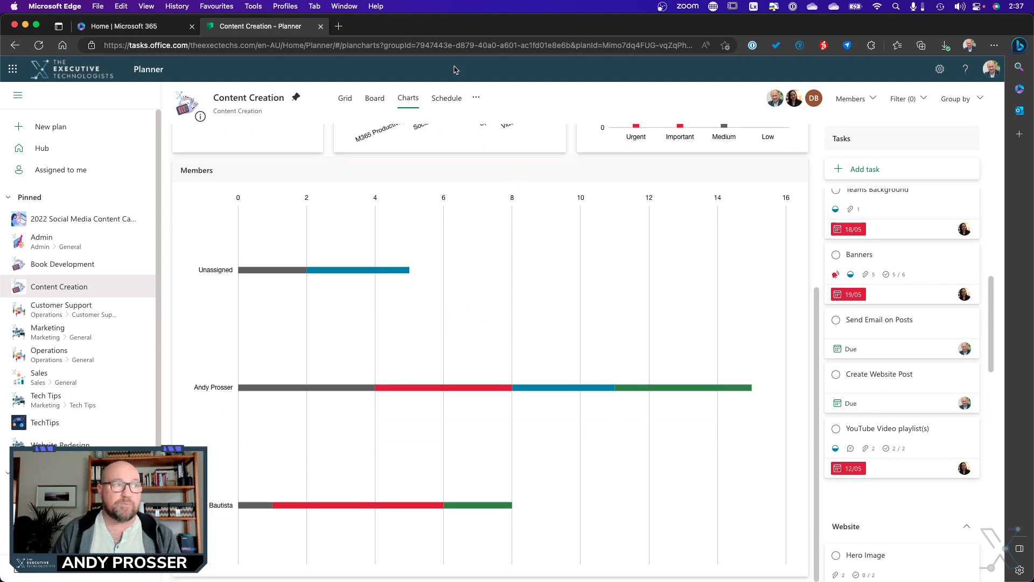
# - Show the plan's schedule for May 2023 and move the Teams Background task to Friday 26 May
pyautogui.click(455, 110)
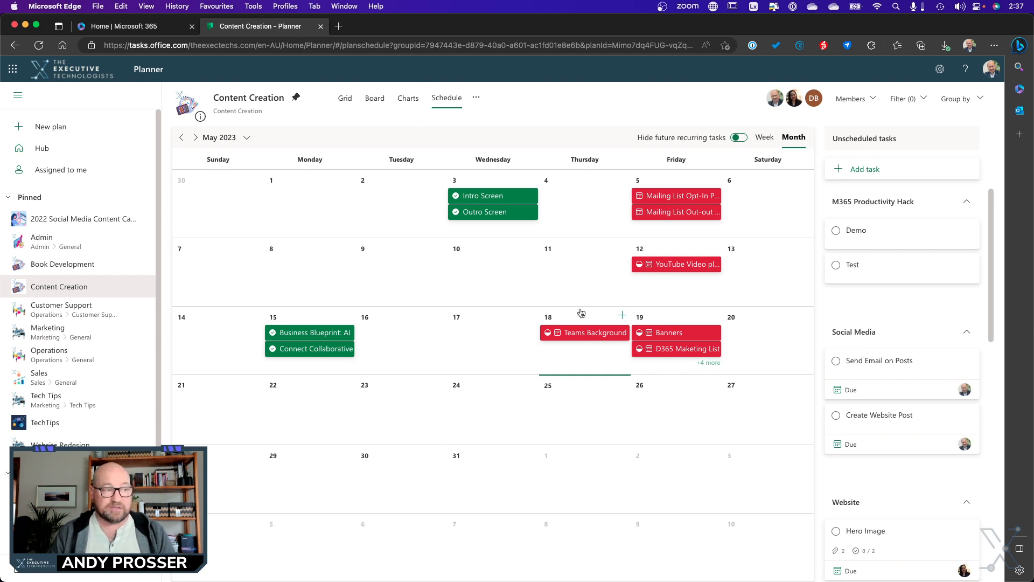
pyautogui.moveTo(506, 386); pyautogui.dragTo(651, 414)
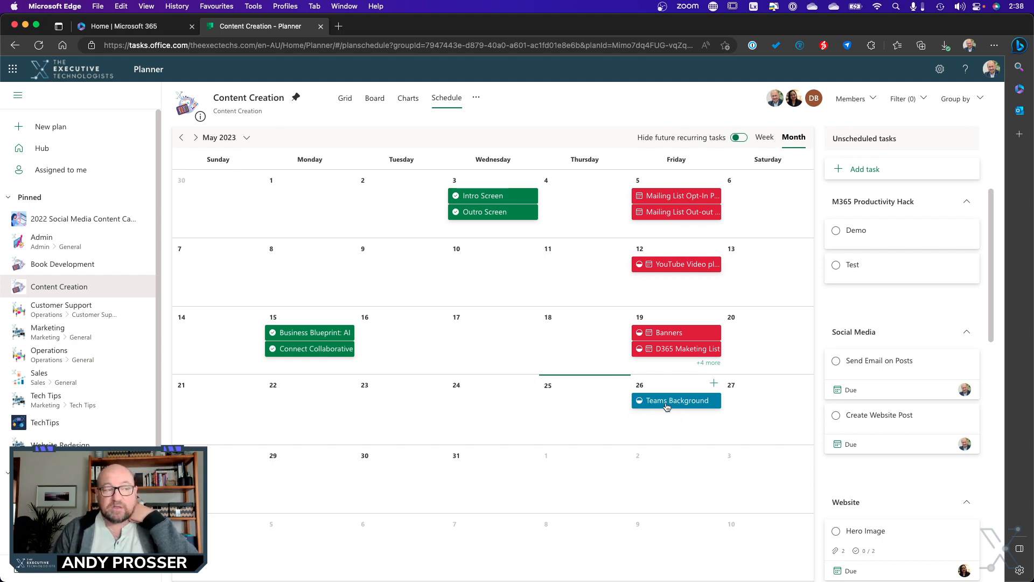
# - Reschedule the Teams Background task to Wednesday 24 May 2023 and return to the plan's board
pyautogui.moveTo(668, 409); pyautogui.dragTo(518, 417)
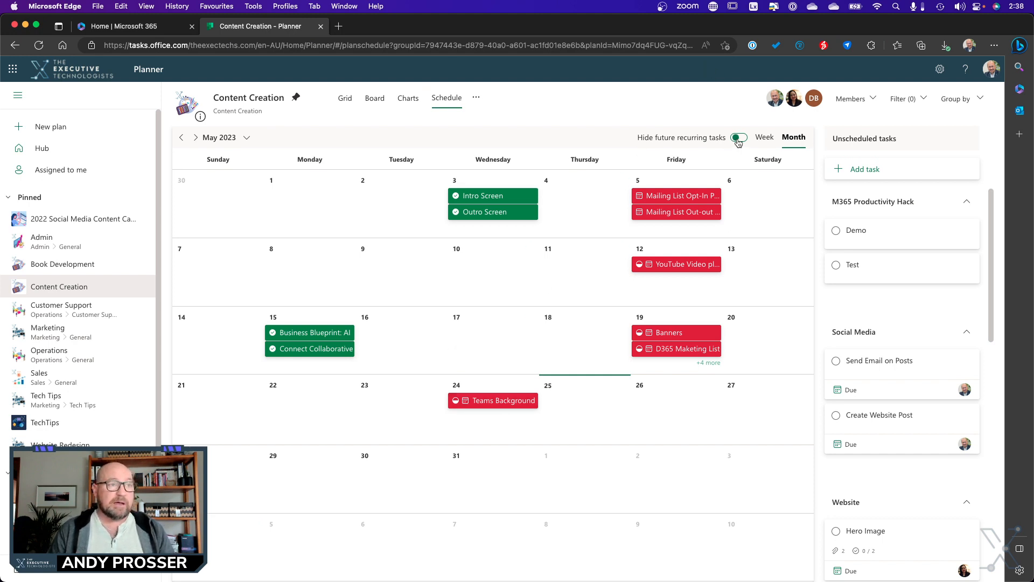
pyautogui.click(406, 105)
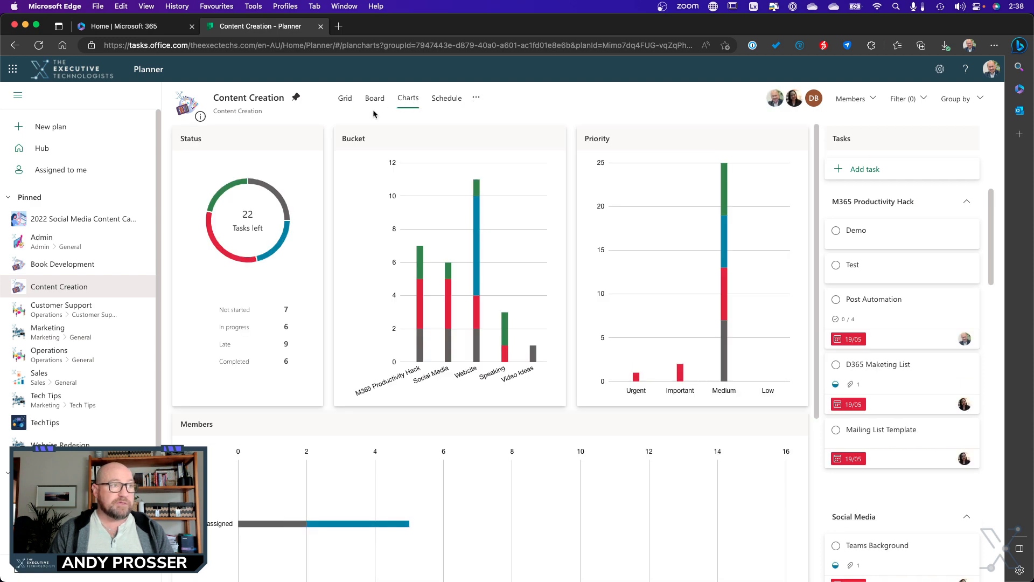
pyautogui.click(375, 102)
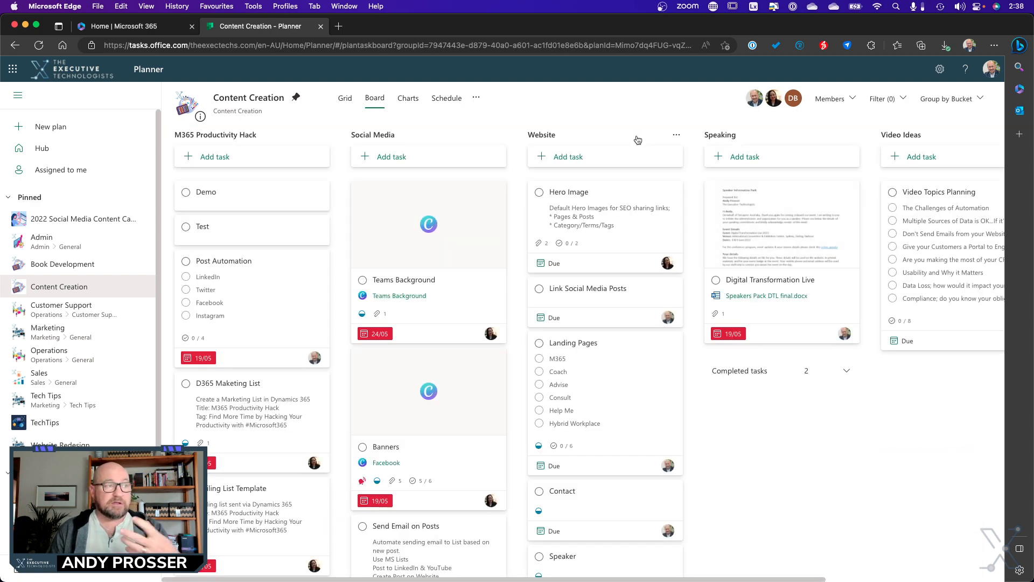
# - Group the board by assignee and look through each member's tasks
pyautogui.click(979, 99)
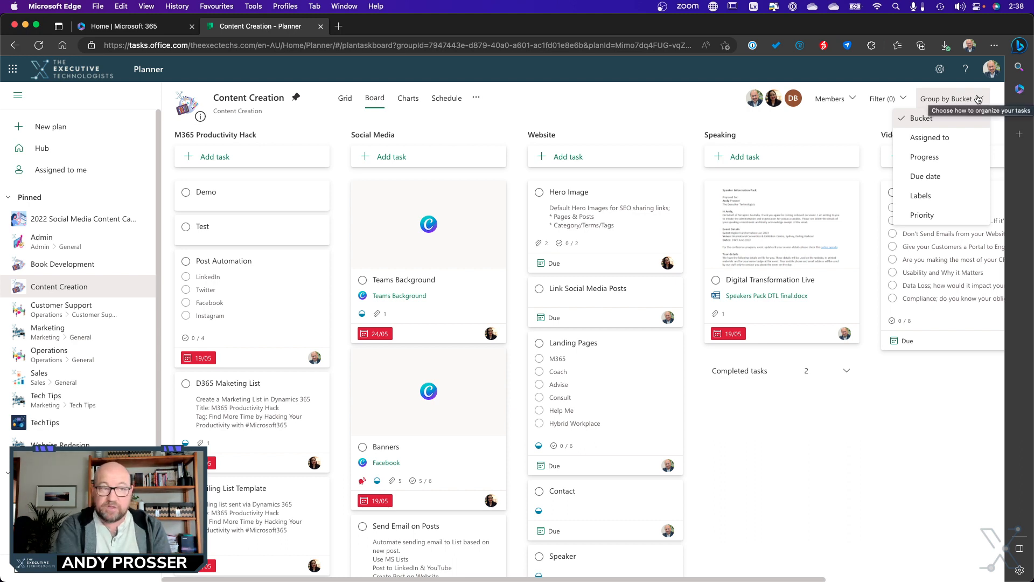
pyautogui.click(932, 138)
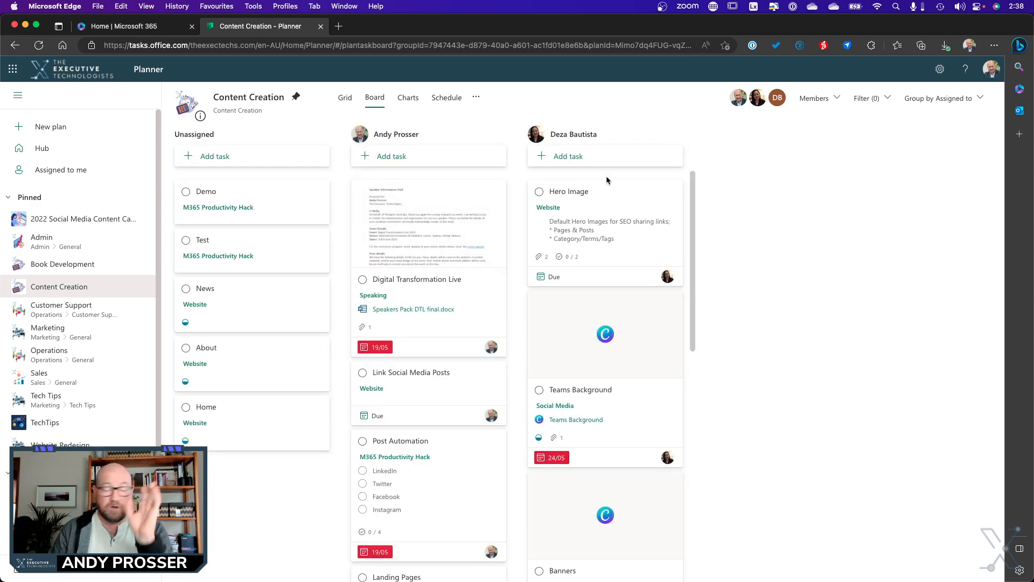
pyautogui.scroll(-3, 571, 216)
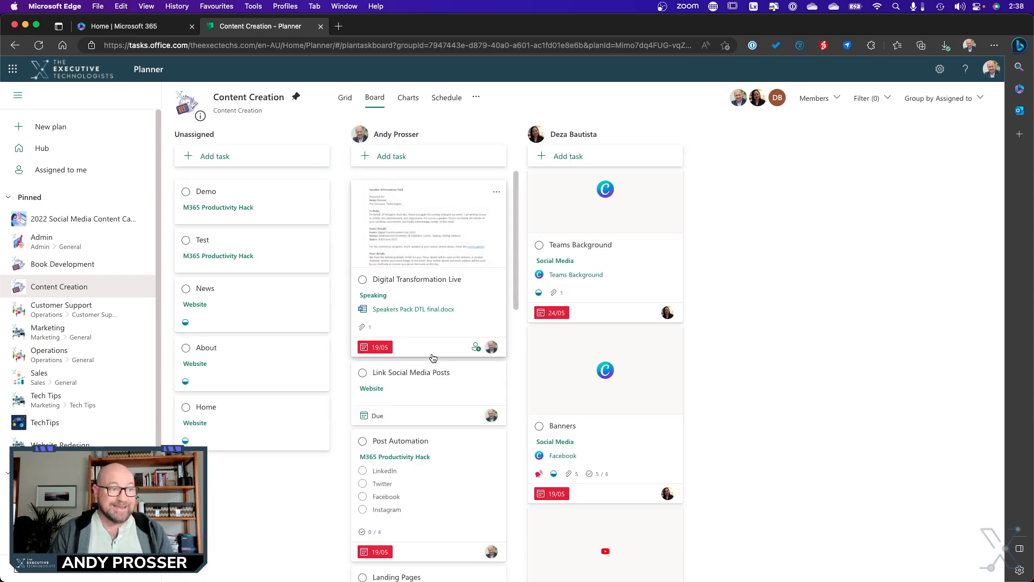
pyautogui.scroll(-6, 432, 358)
# - Group the board by progress and move the Test task from Not started to In progress
pyautogui.click(945, 107)
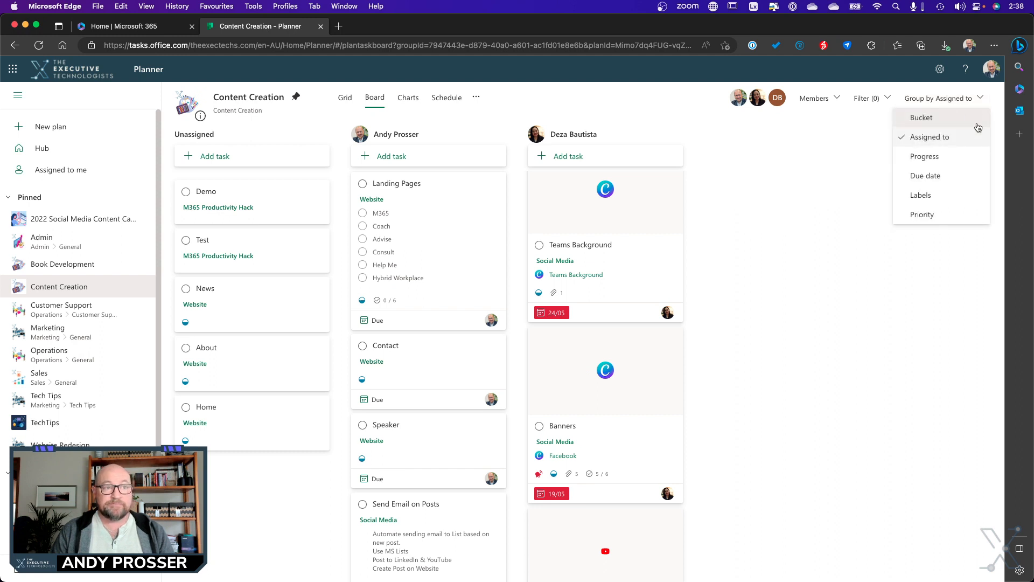
pyautogui.click(922, 156)
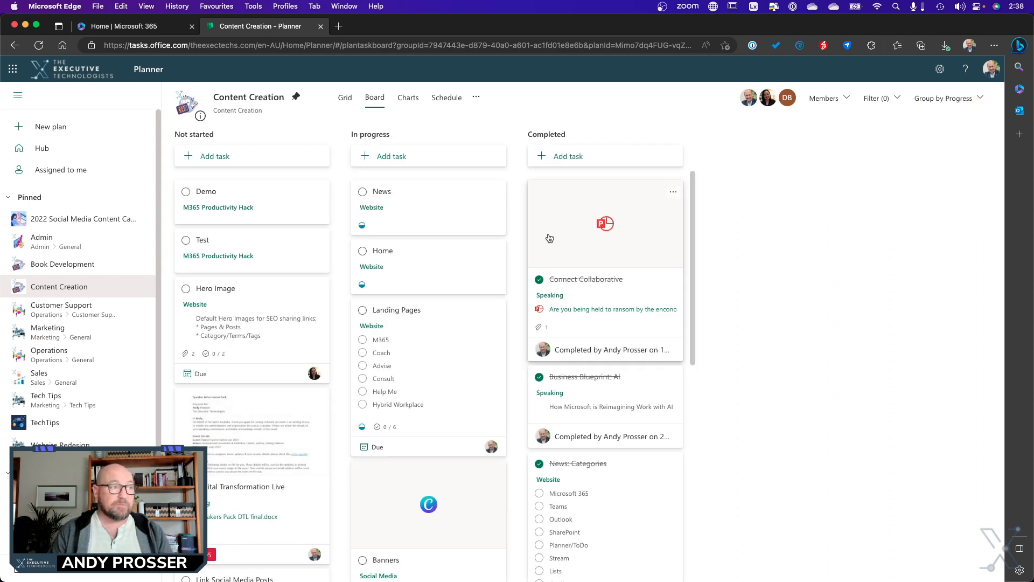
pyautogui.moveTo(229, 247); pyautogui.dragTo(405, 300)
pyautogui.moveTo(528, 345); pyautogui.dragTo(529, 339)
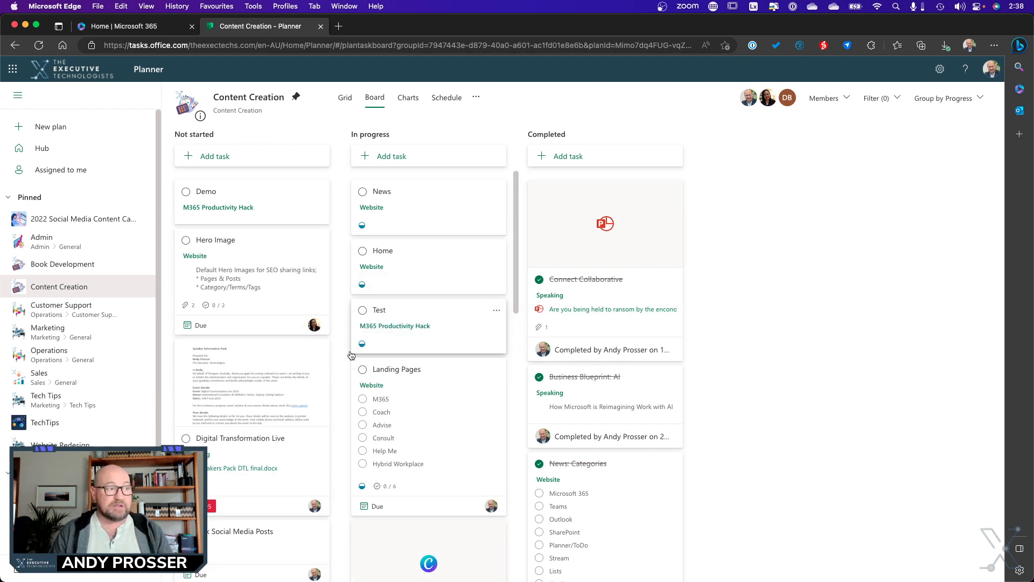
# - Review the board's tasks grouped by due date and by labels
pyautogui.click(943, 98)
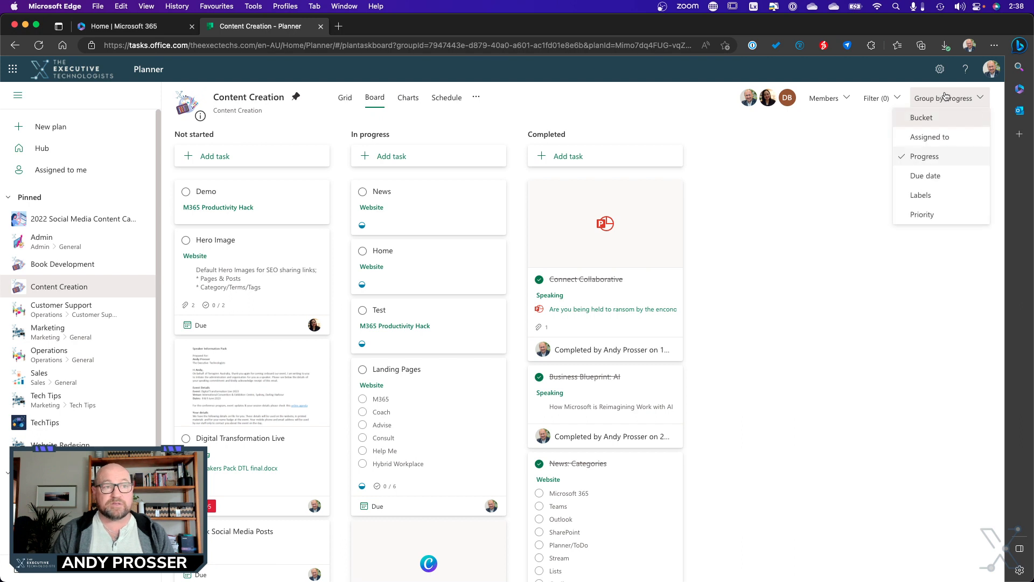
pyautogui.click(943, 178)
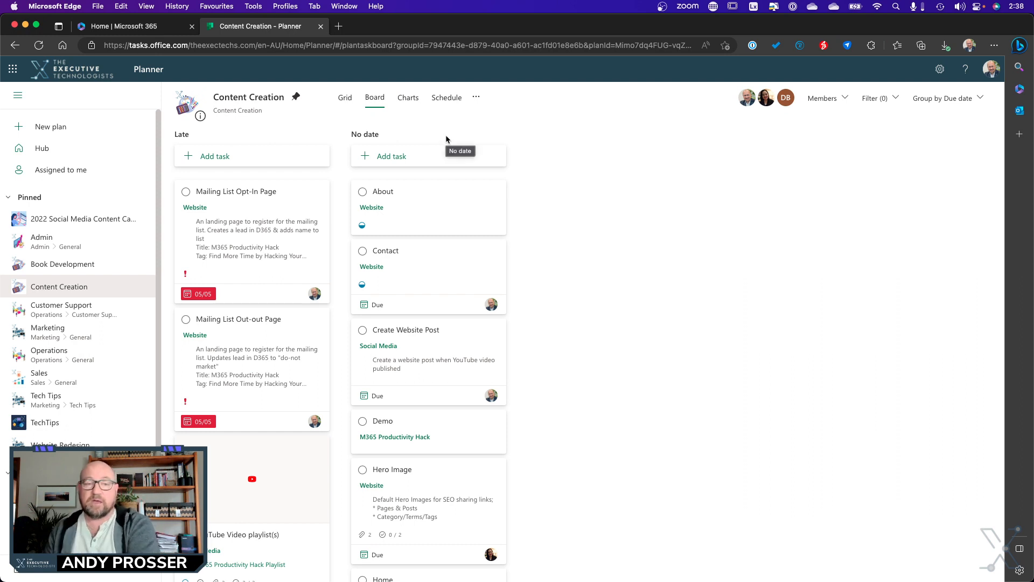
pyautogui.click(947, 98)
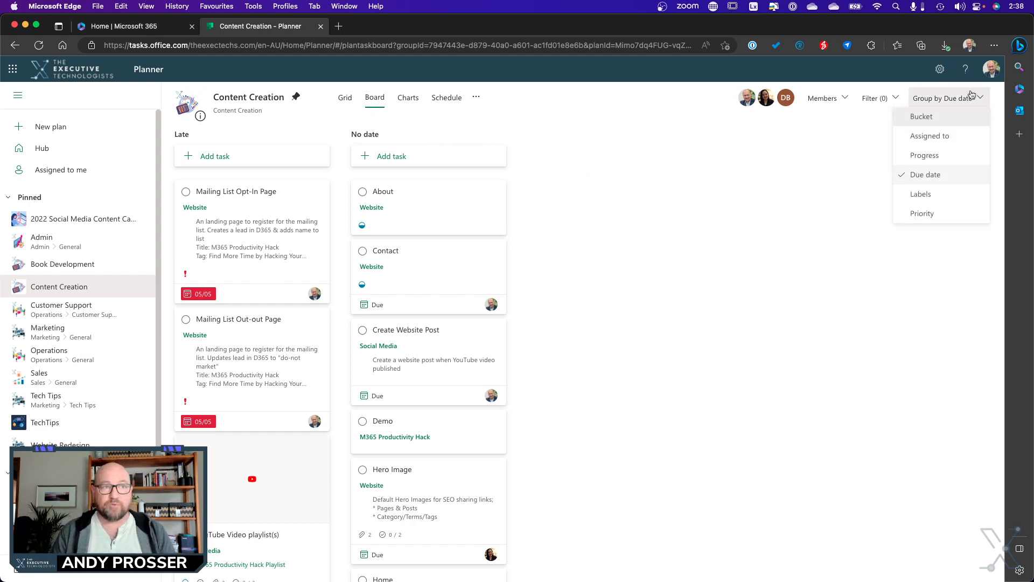
pyautogui.click(943, 197)
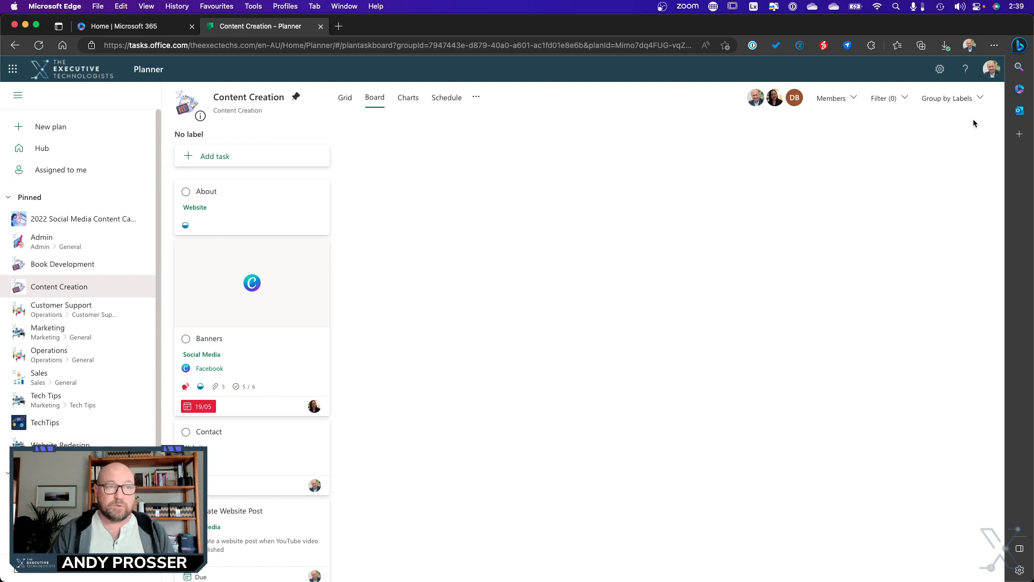
# - Group the board by priority to move the Banners task from Urgent to Important, and restore the grouping by bucket
pyautogui.click(964, 99)
pyautogui.click(943, 215)
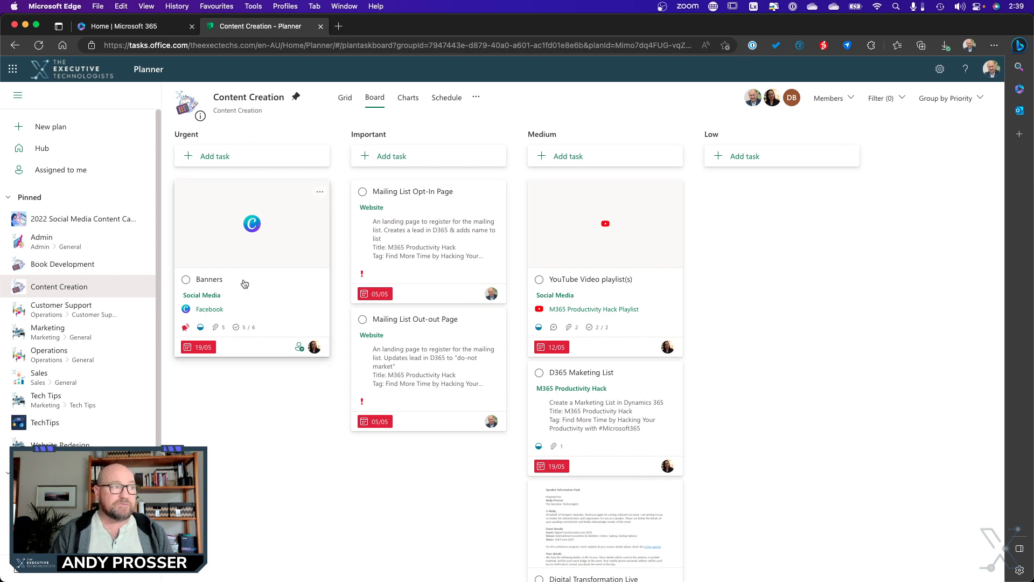
pyautogui.moveTo(244, 284); pyautogui.dragTo(404, 500)
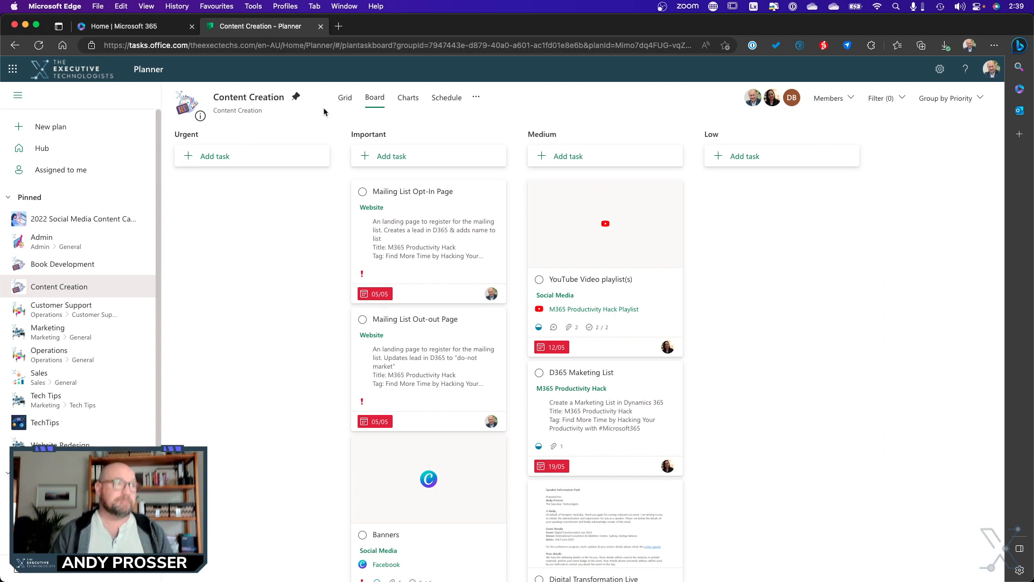
pyautogui.click(949, 98)
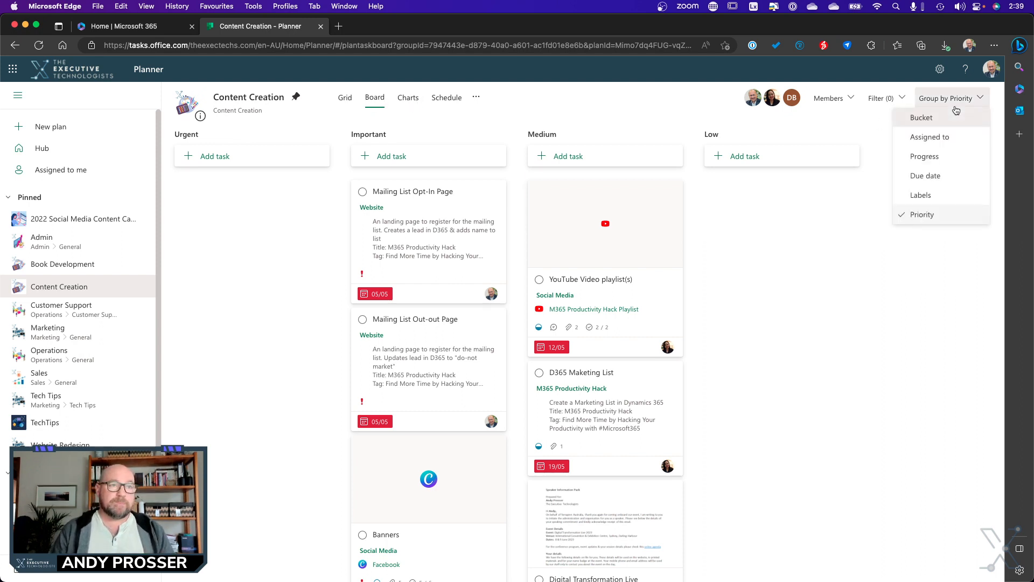
pyautogui.click(953, 120)
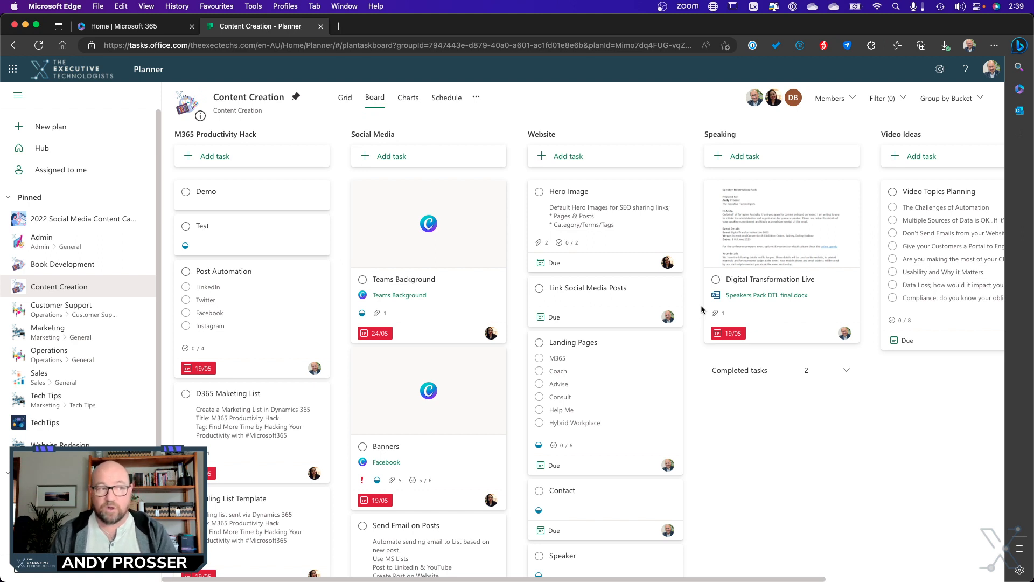
# - Apply the red and green light-streak background in the plan settings, and review the notification options before closing the settings
pyautogui.click(476, 99)
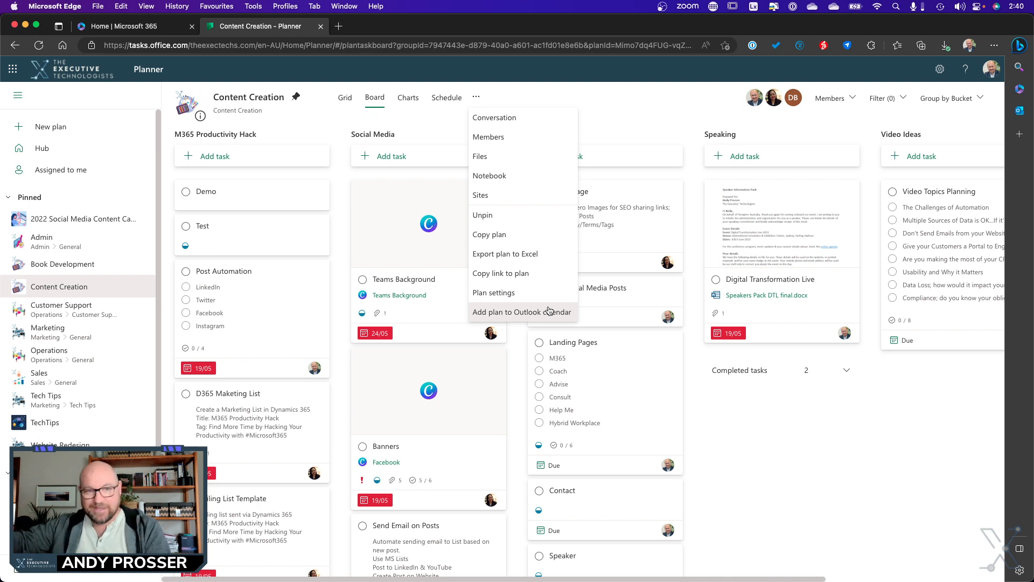
pyautogui.click(500, 294)
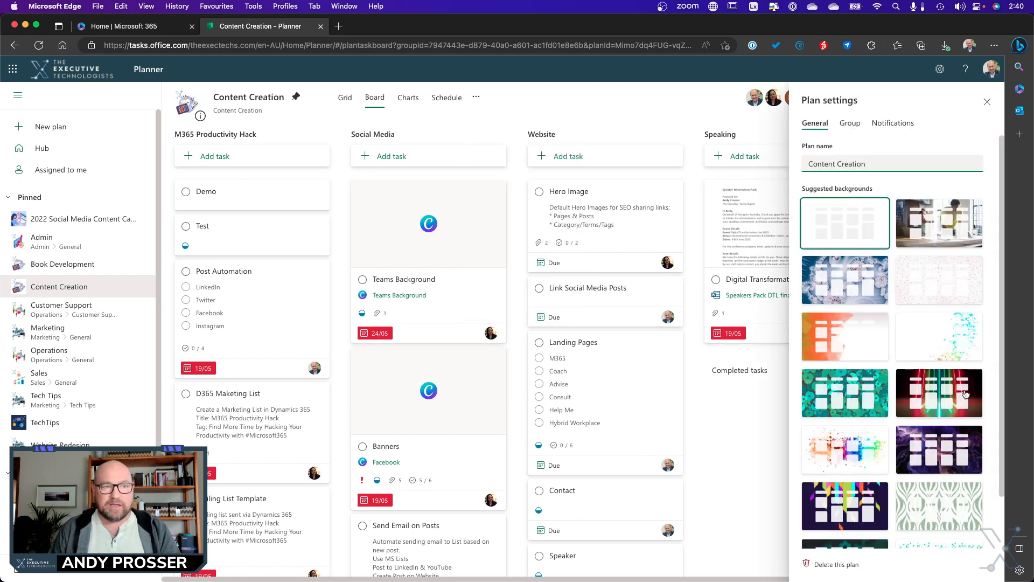
pyautogui.click(961, 397)
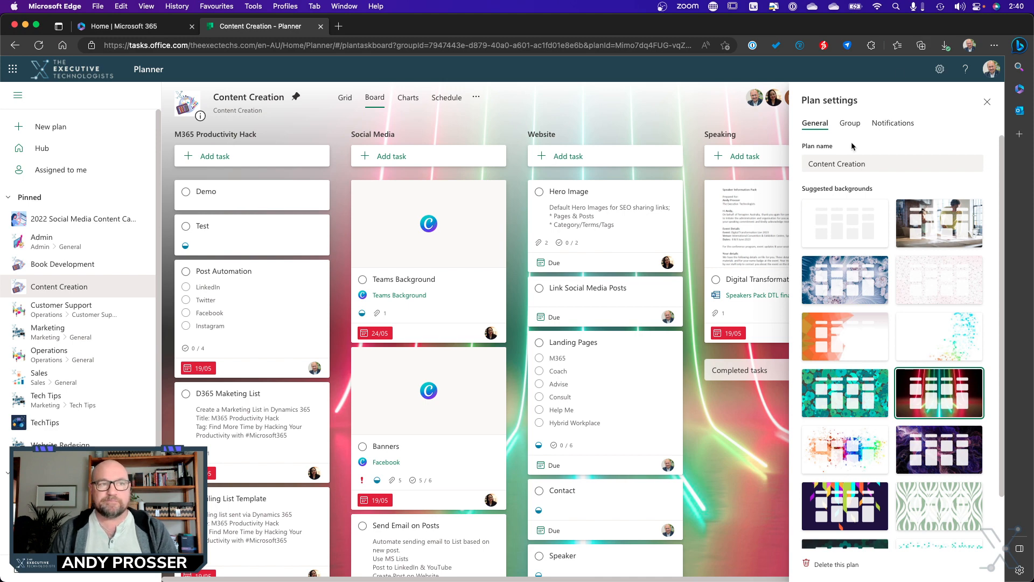
pyautogui.click(893, 125)
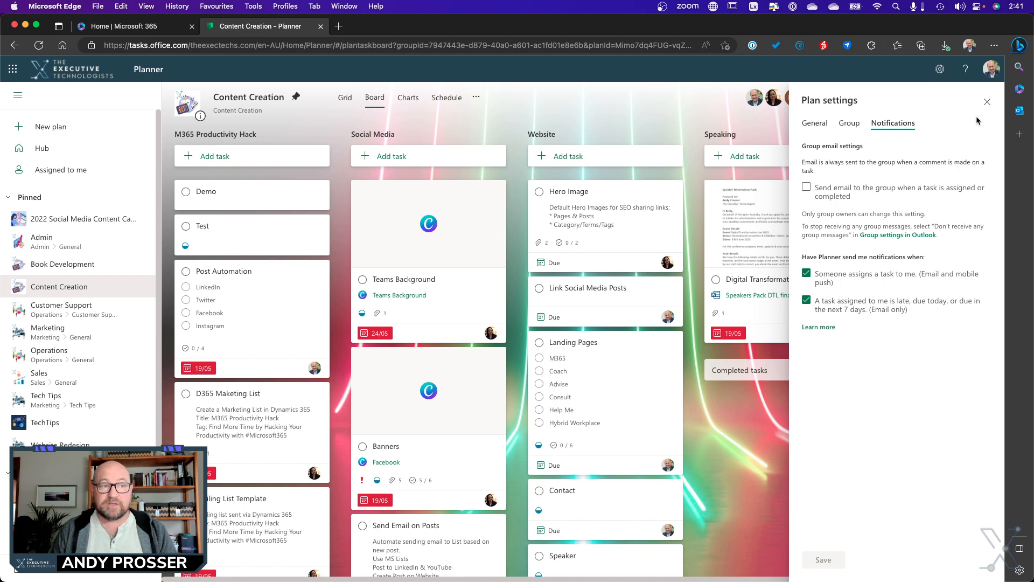
pyautogui.click(987, 103)
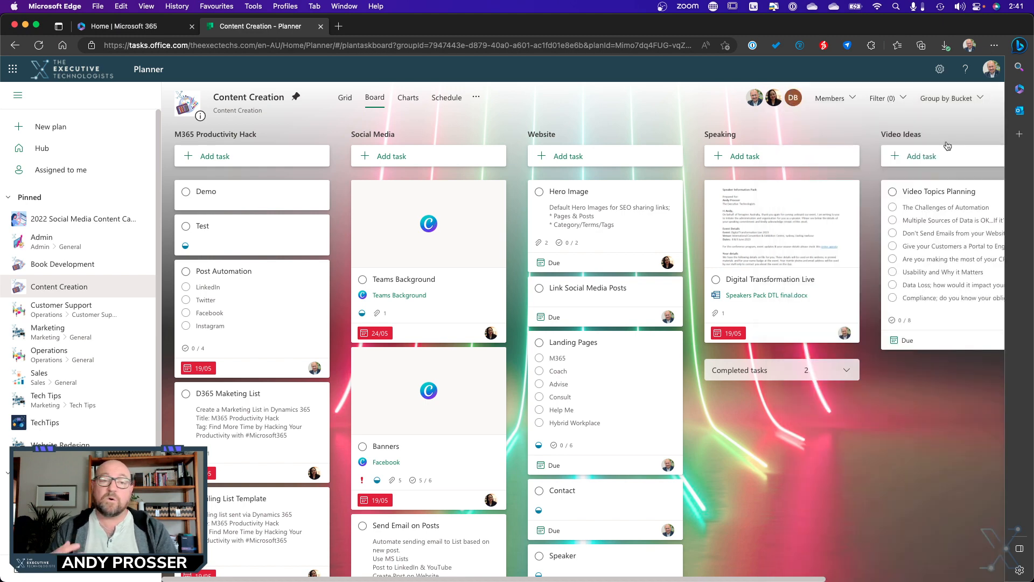